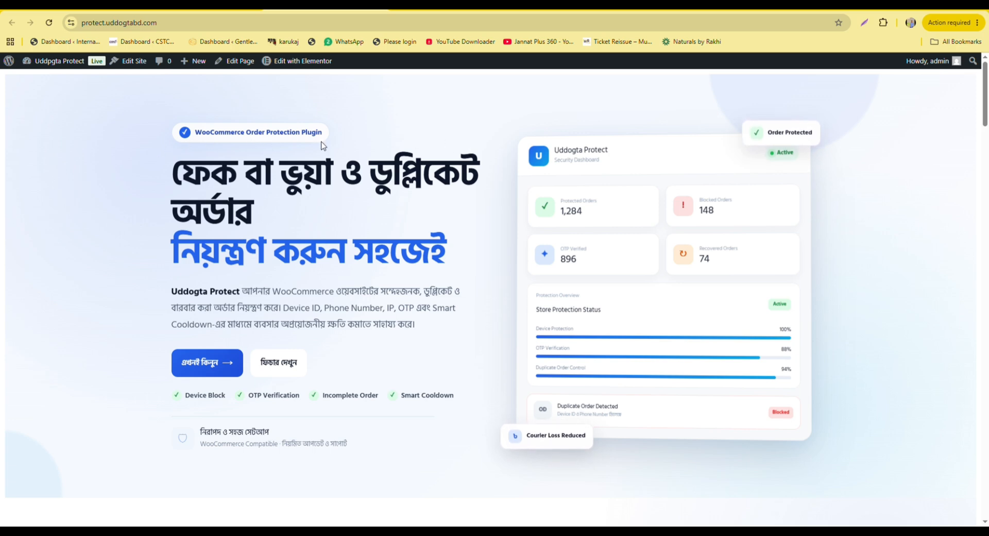
Scroll down the Uddogta Protect homepage past the feature sections to the licence pricing packages.
scroll(474, 144, "down", 1)
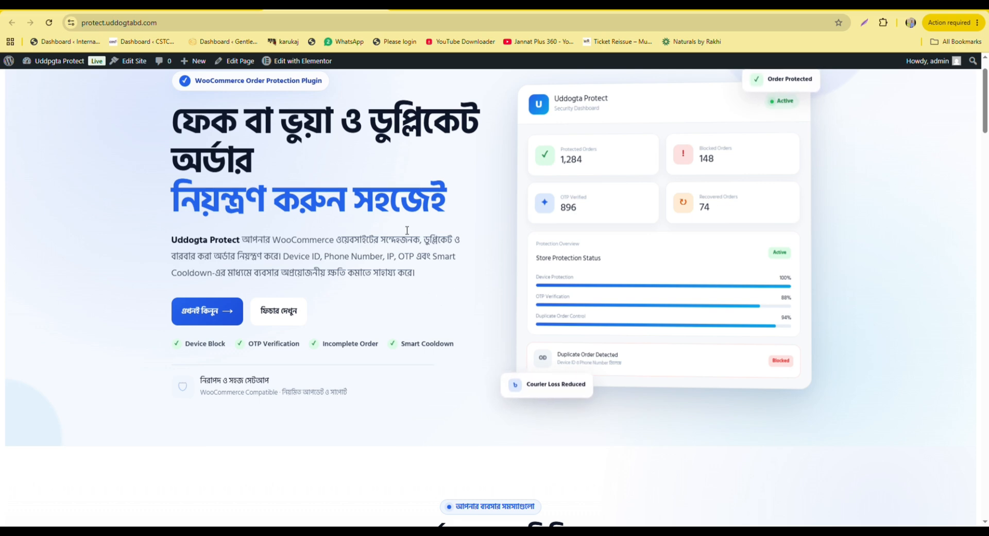
scroll(407, 237, "down", 2)
scroll(421, 253, "up", 3)
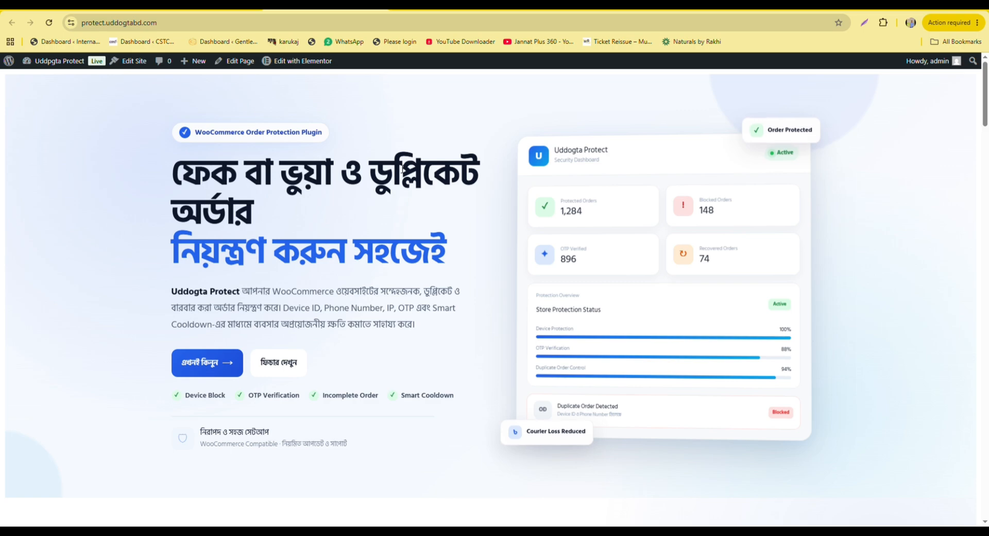
scroll(346, 193, "down", 1)
scroll(345, 192, "down", 2)
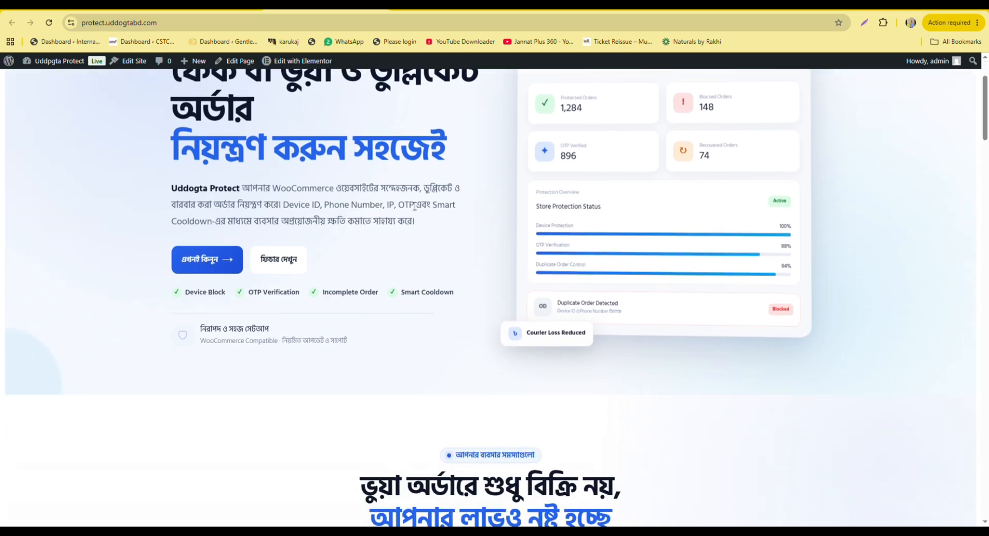
scroll(371, 214, "down", 3)
scroll(371, 214, "down", 5)
scroll(336, 229, "up", 8)
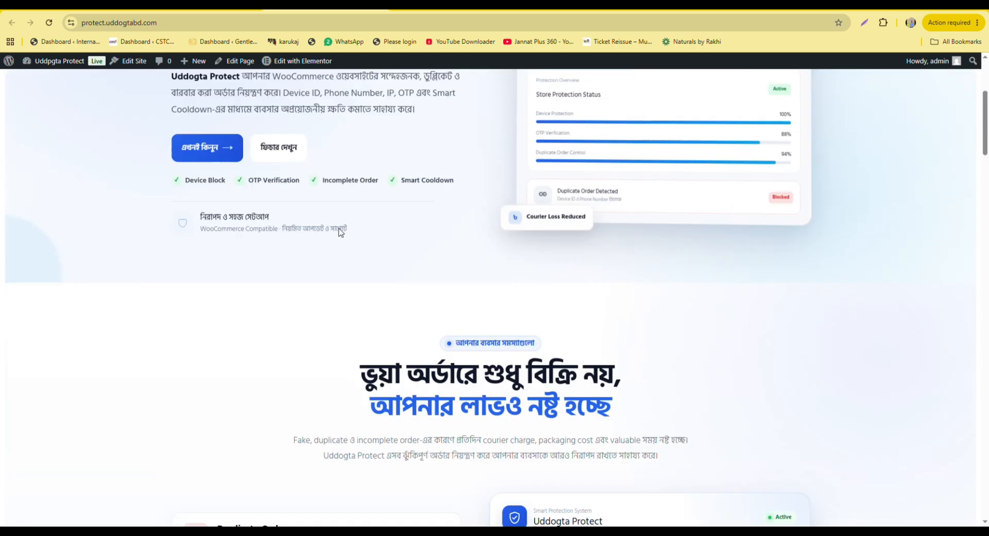
scroll(336, 230, "down", 6)
scroll(336, 229, "down", 3)
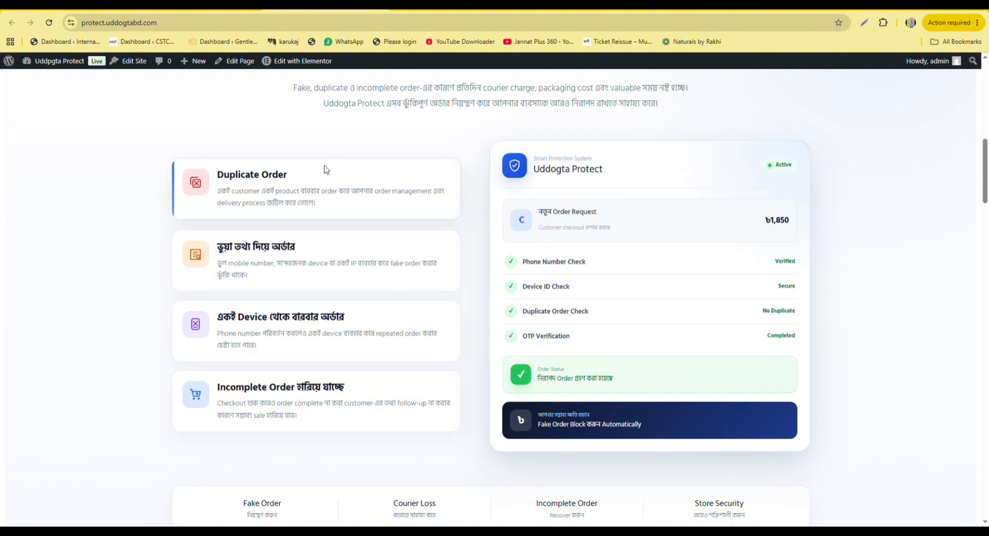
scroll(324, 170, "down", 1)
scroll(346, 281, "down", 2)
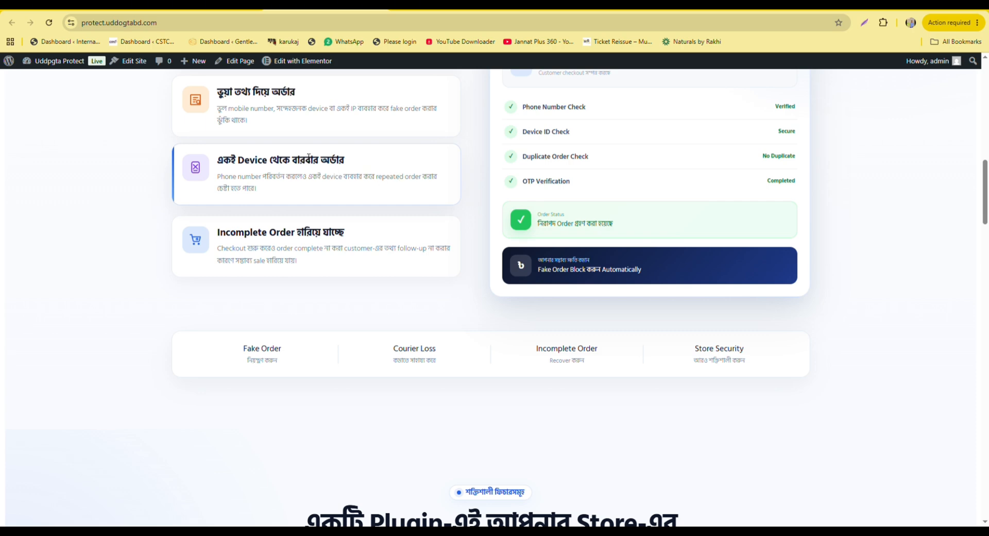
scroll(288, 213, "down", 12)
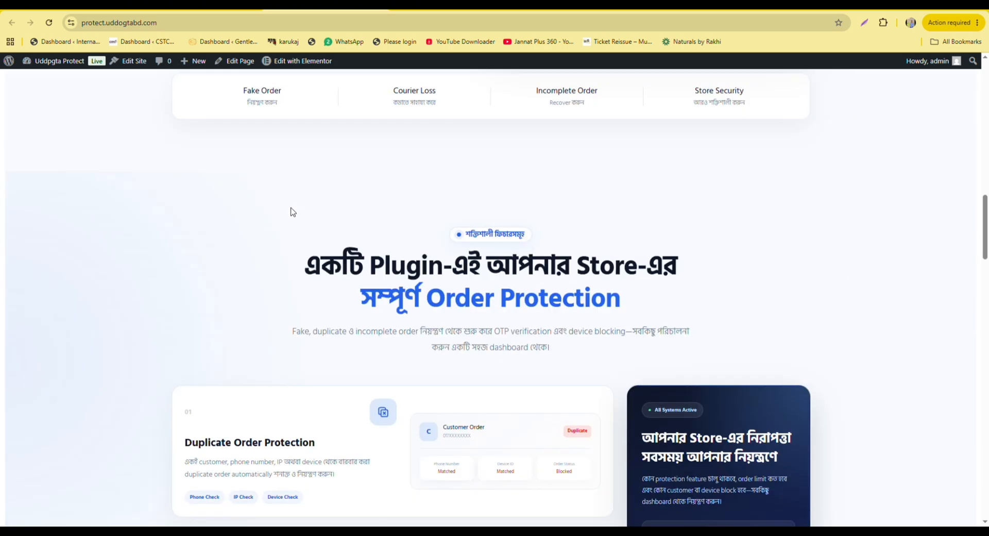
scroll(297, 200, "down", 15)
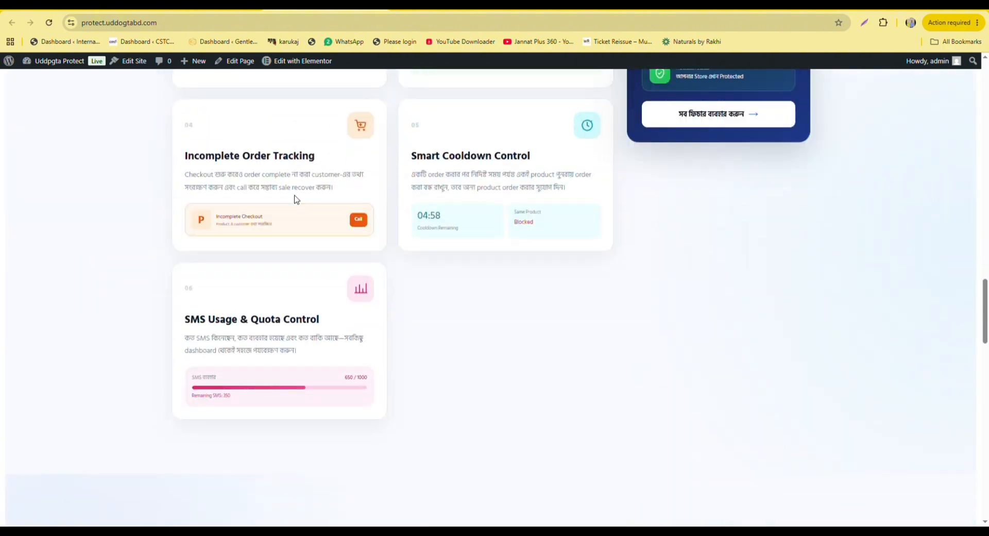
scroll(299, 199, "up", 6)
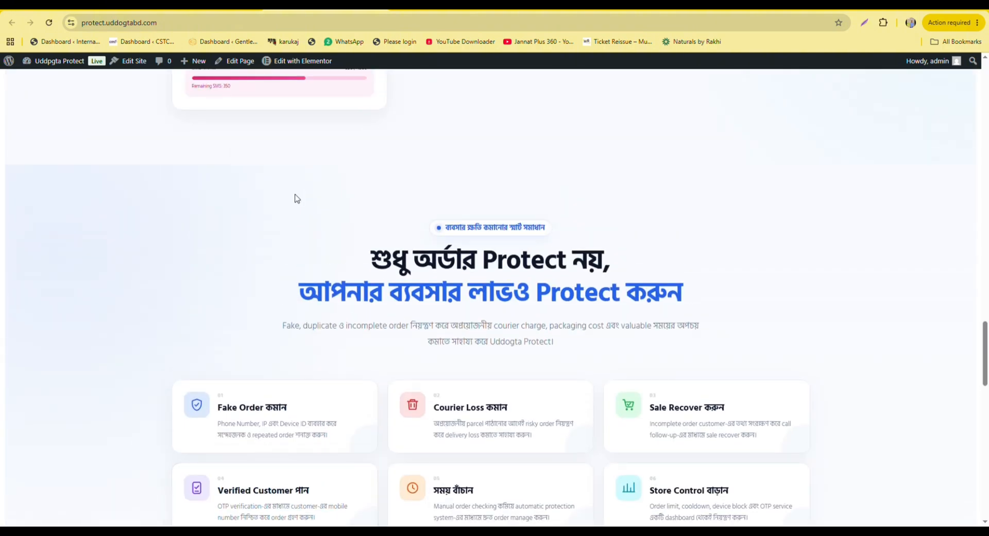
scroll(298, 199, "down", 20)
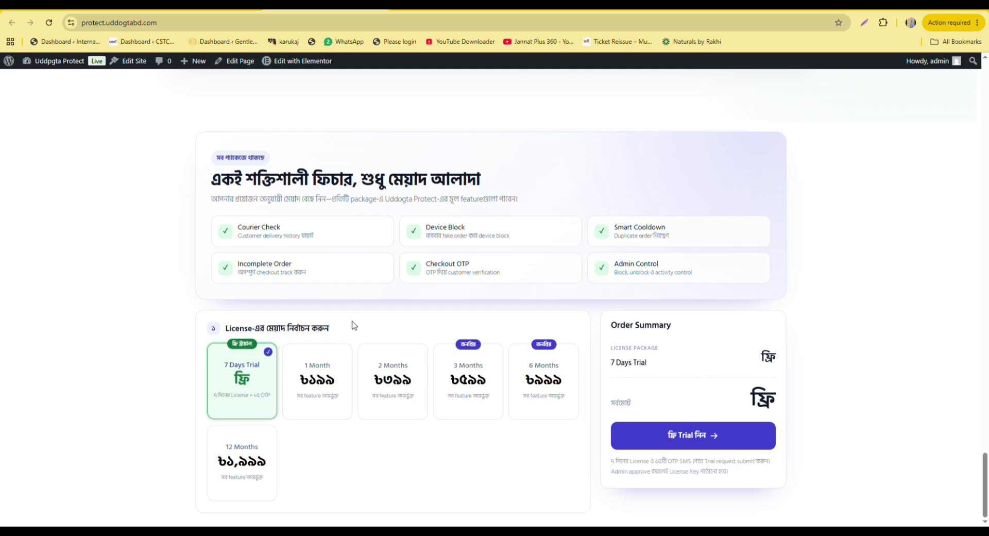
Try the 1 Month package, then reselect the free 7 Days Trial licence.
left_click(323, 383)
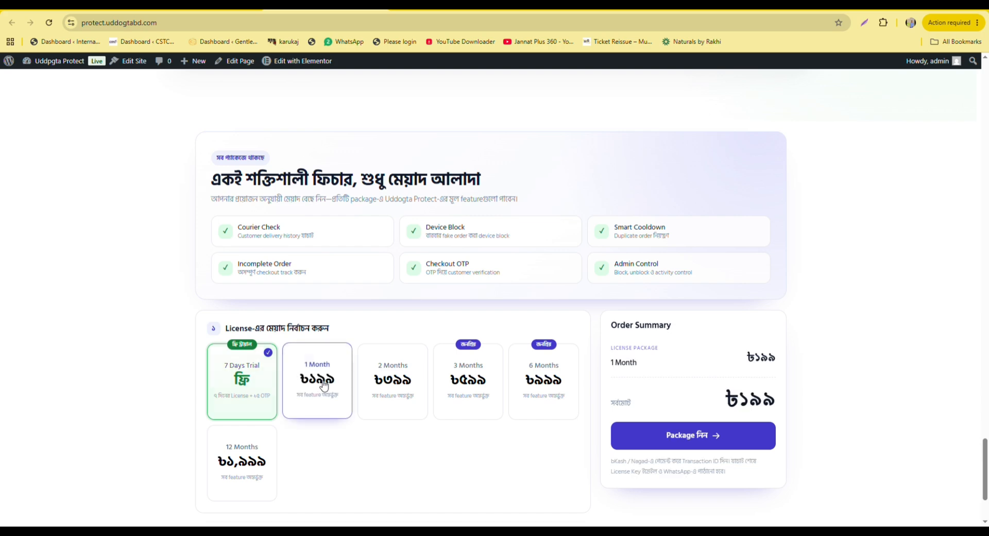
scroll(433, 287, "down", 3)
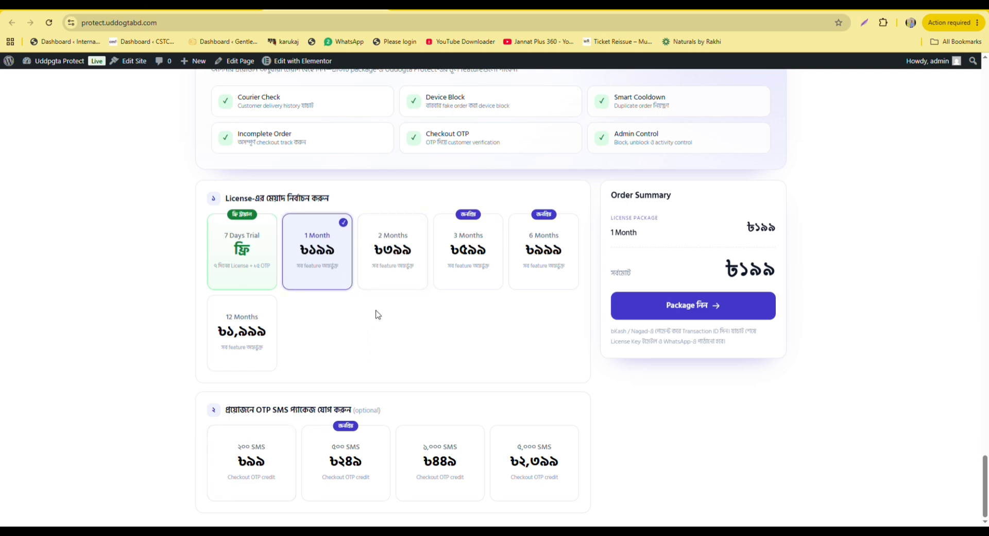
left_click(249, 248)
scroll(243, 244, "up", 2)
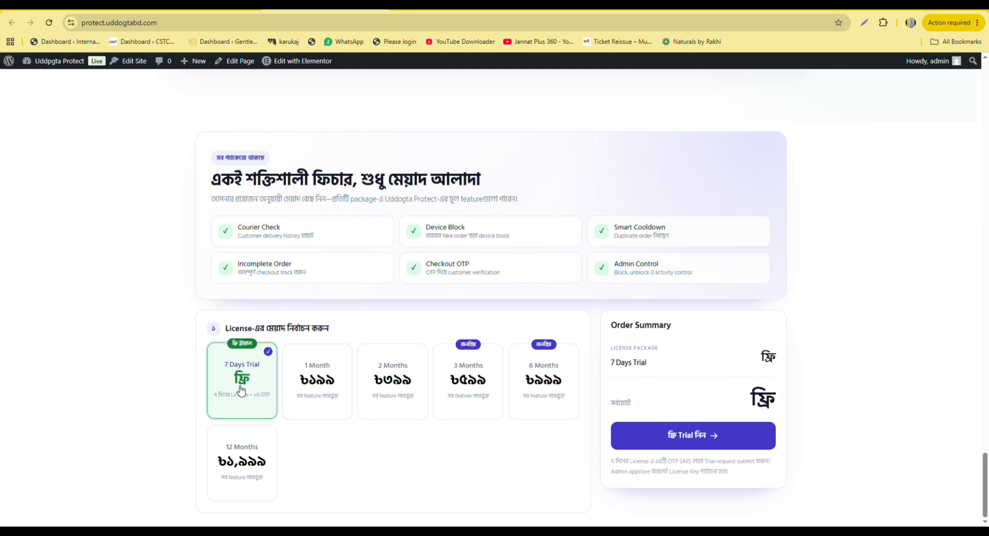
Open the free trial form, autofill the saved name and e-mail, and enter the WhatsApp number.
left_click(696, 435)
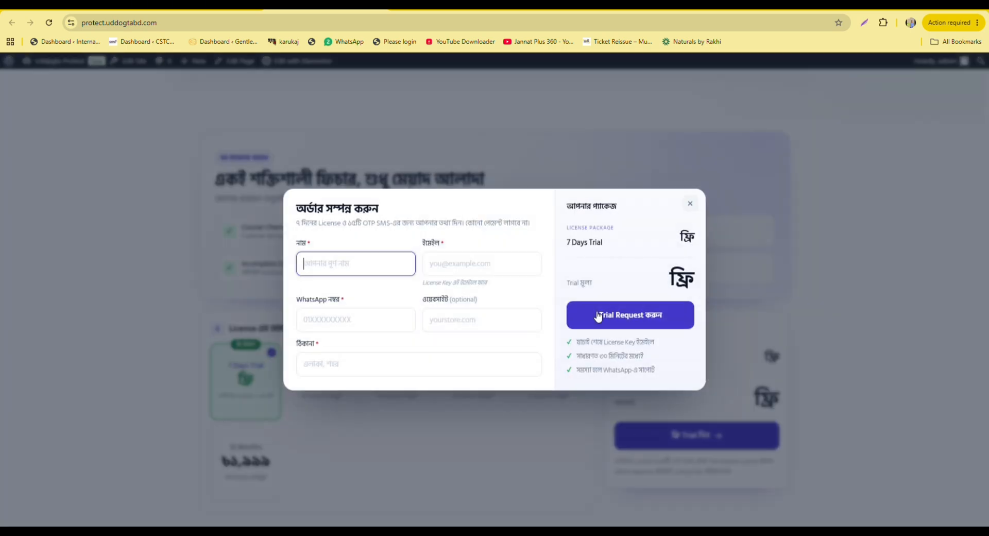
left_click(356, 261)
left_click(388, 304)
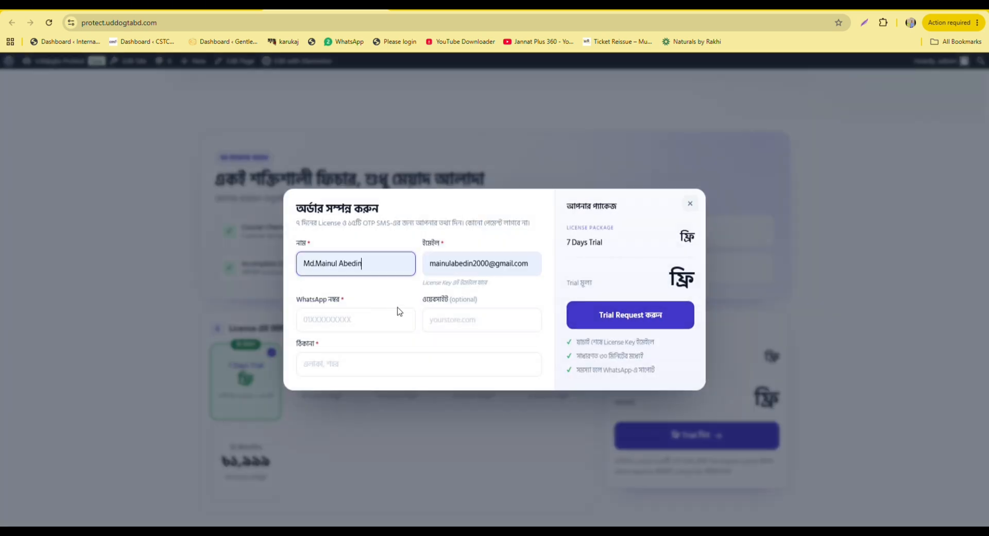
left_click(334, 325)
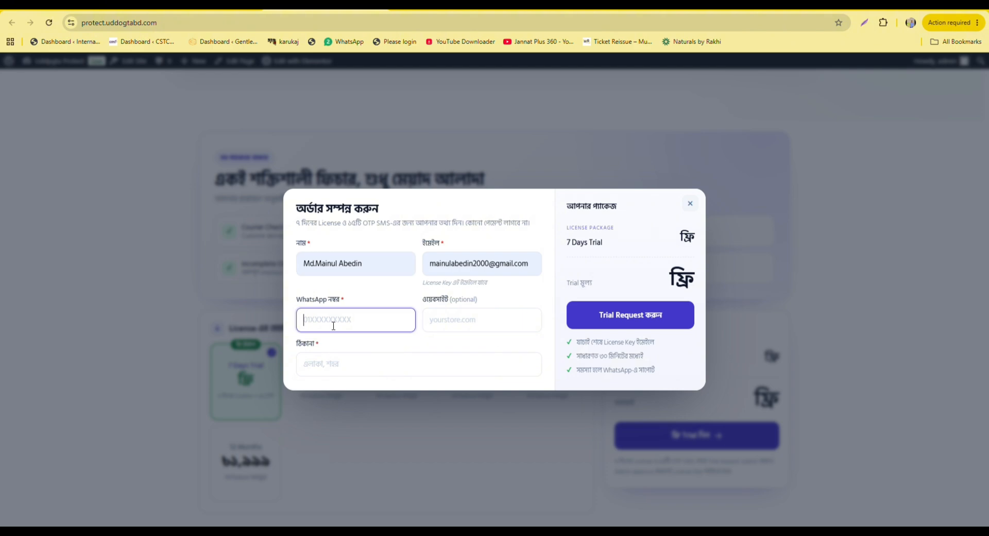
Add website gfggfgfhfhfhhfhgf.com and an address, submit the trial request, and close the confirmation.
left_click(473, 318)
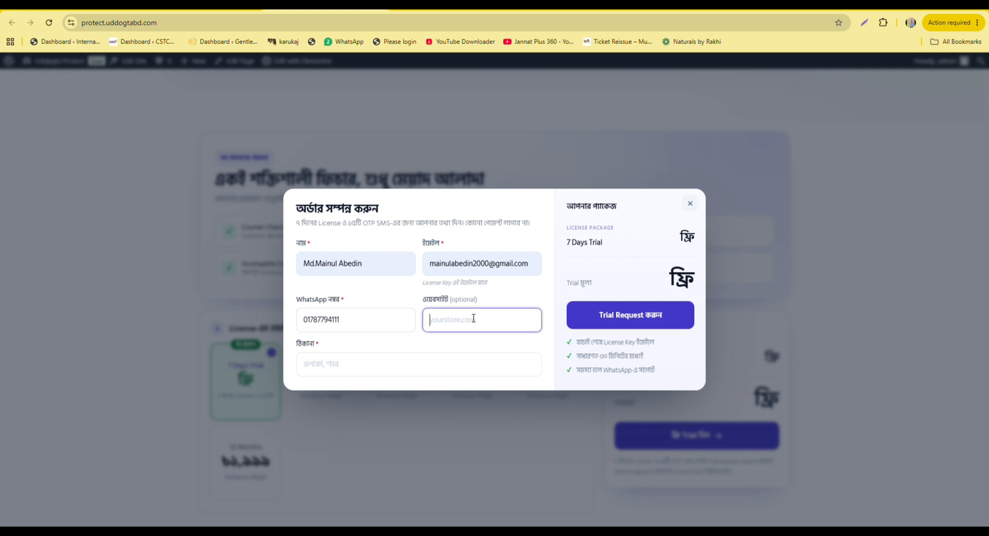
type("gfggfgfhfhfhhfhgf.com")
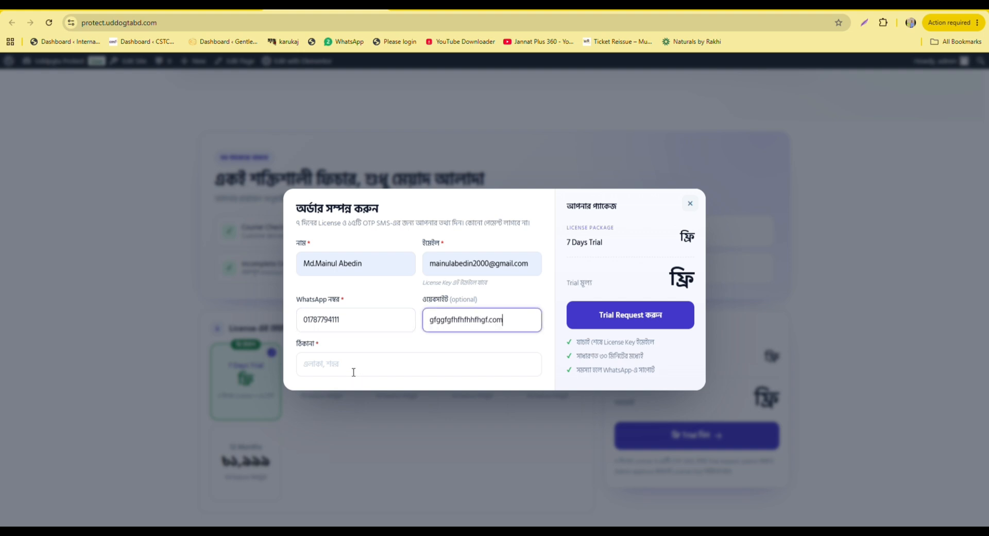
left_click(351, 367)
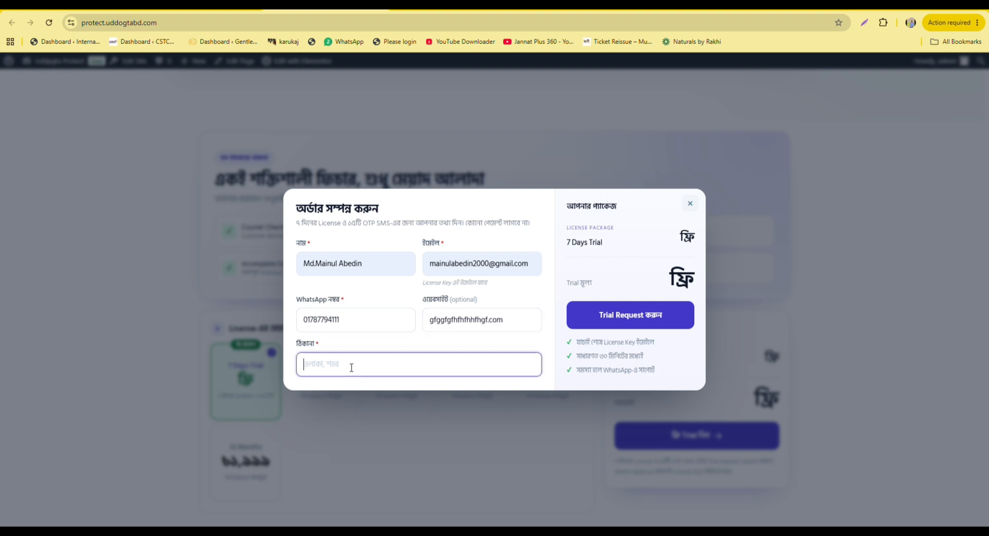
type("d")
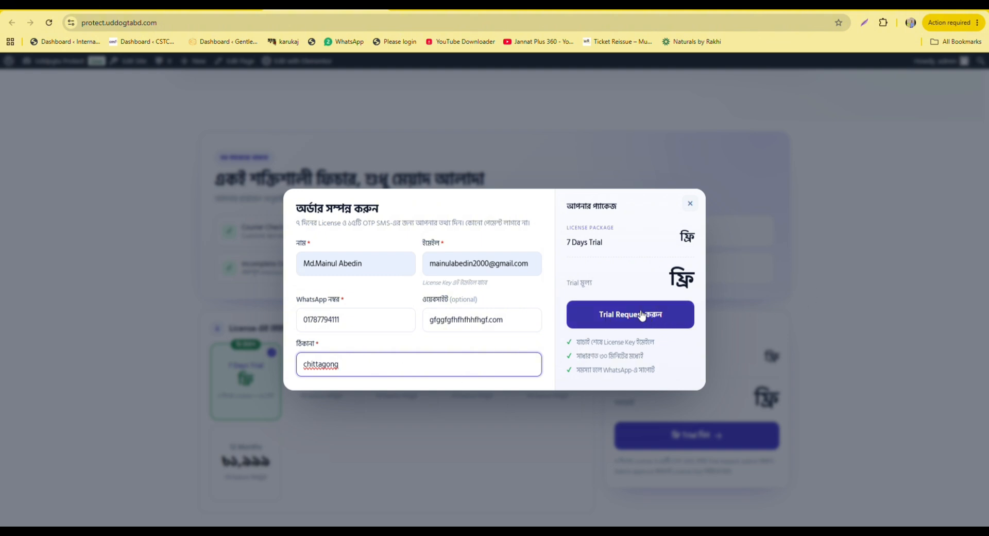
left_click(644, 318)
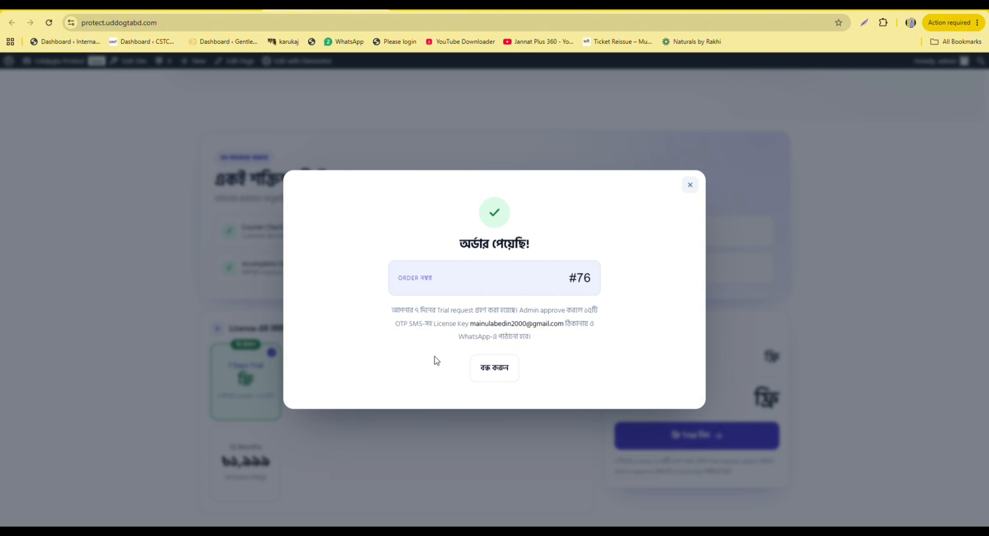
left_click(495, 374)
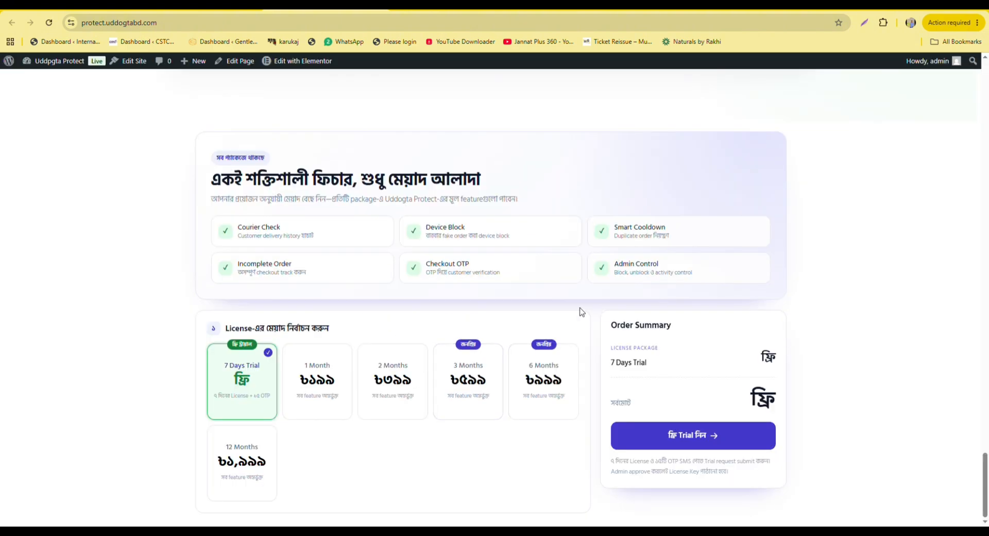
Select the 1 Month package, place an order, close the confirmation and return to the homepage.
left_click(317, 378)
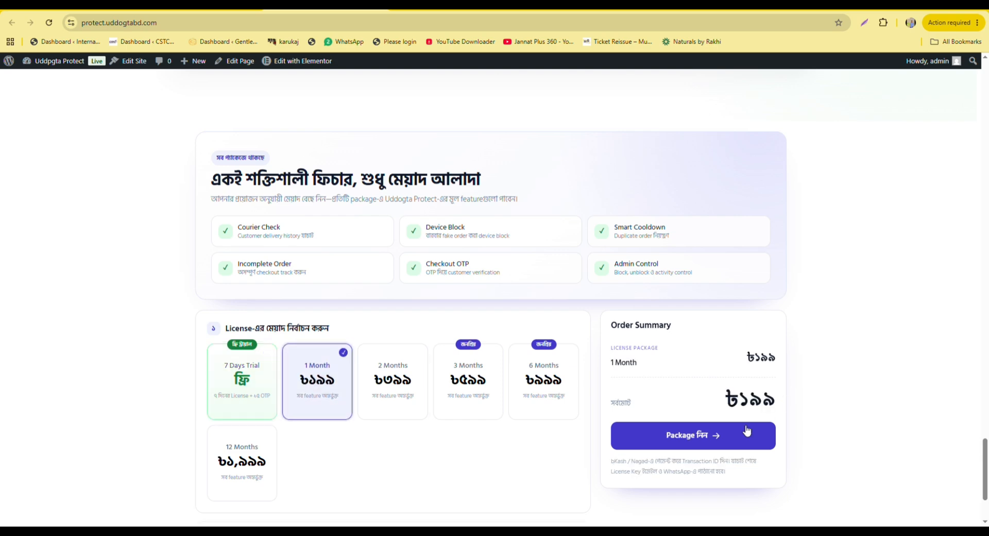
left_click(697, 437)
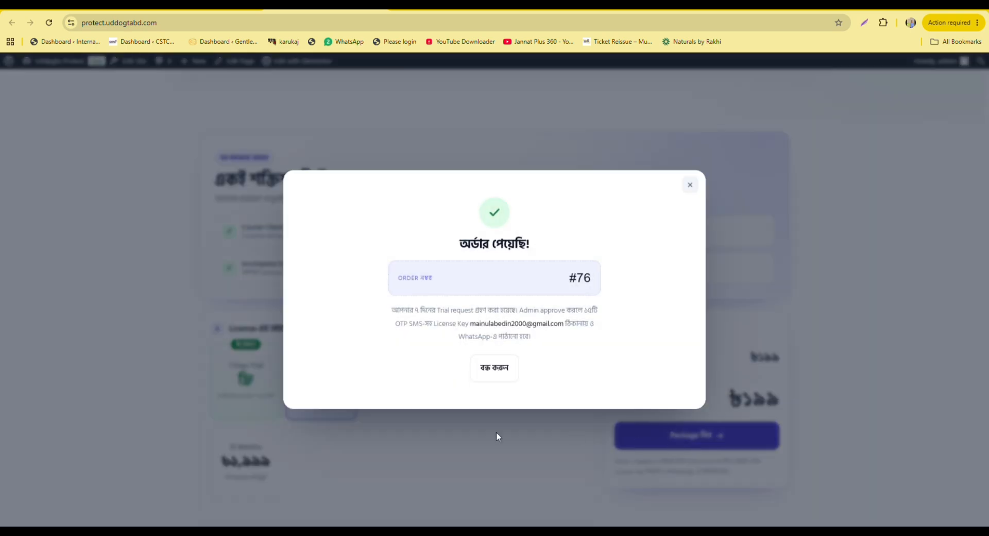
left_click(495, 368)
left_click(76, 64)
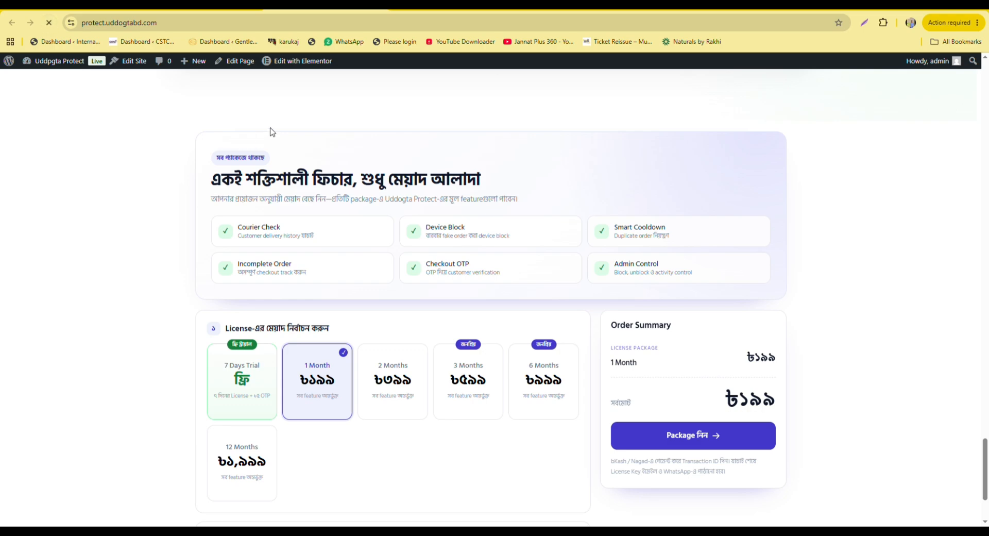
Reselect the 1 Month package for ৳১৯৯, start its order, and copy the bKash payment number.
scroll(342, 161, "down", 15)
scroll(367, 247, "down", 3)
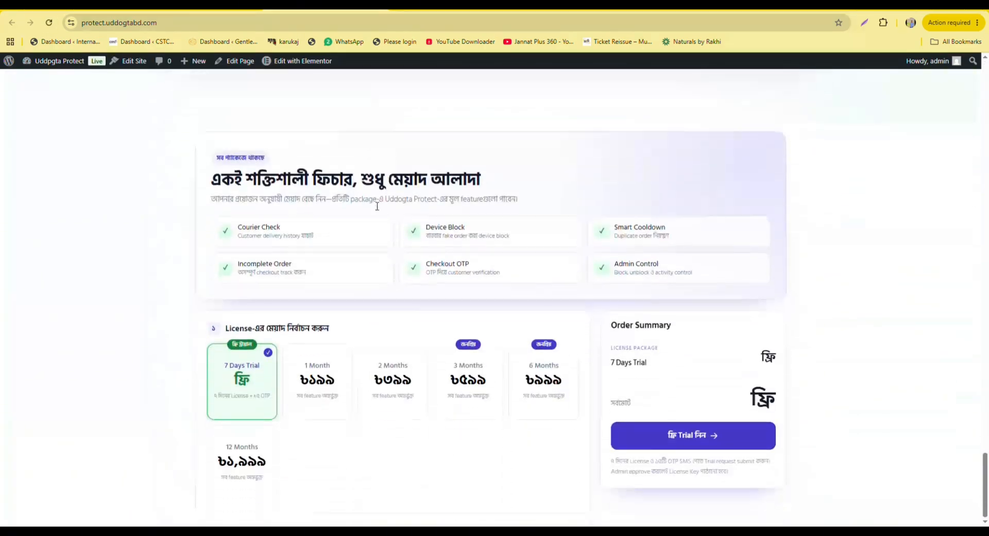
left_click(330, 365)
scroll(361, 281, "down", 3)
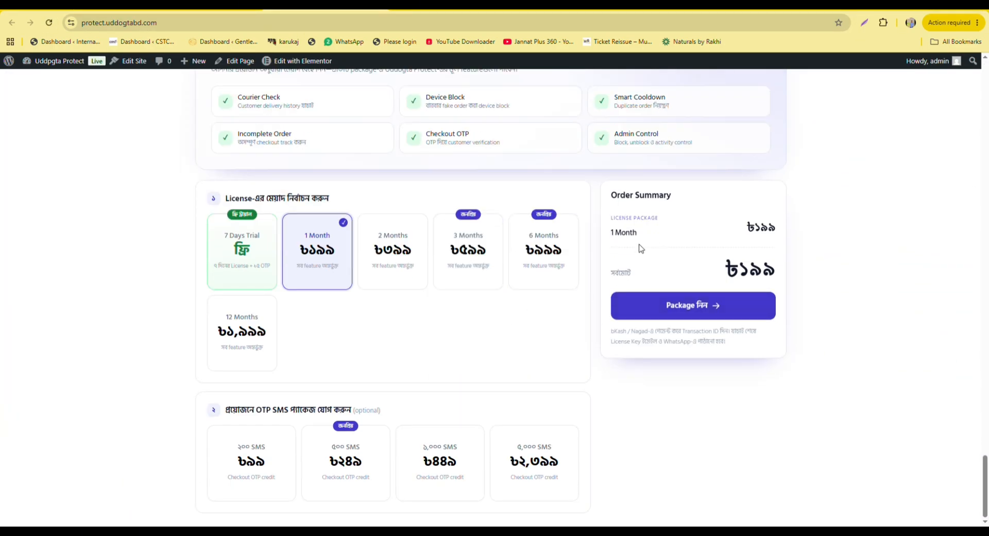
left_click(711, 307)
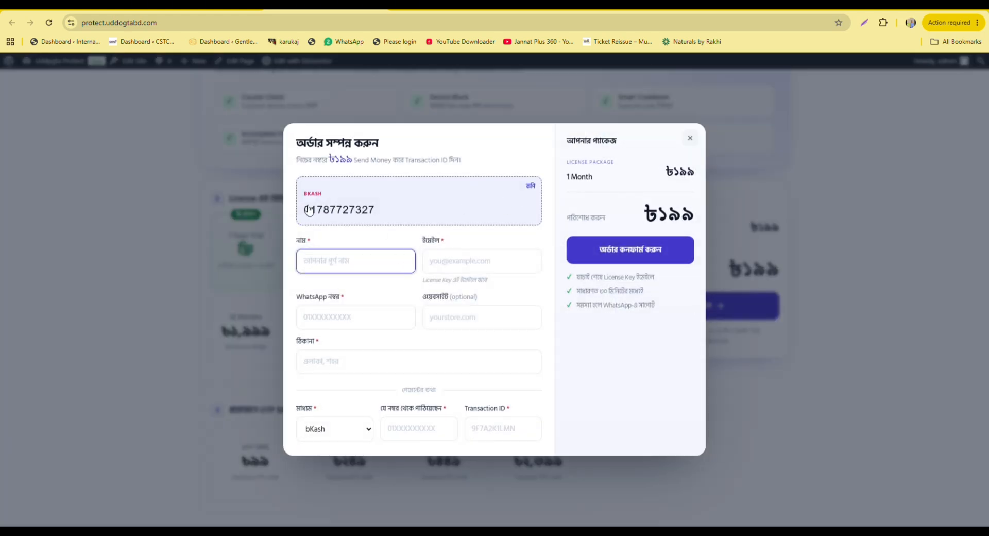
left_click(403, 219)
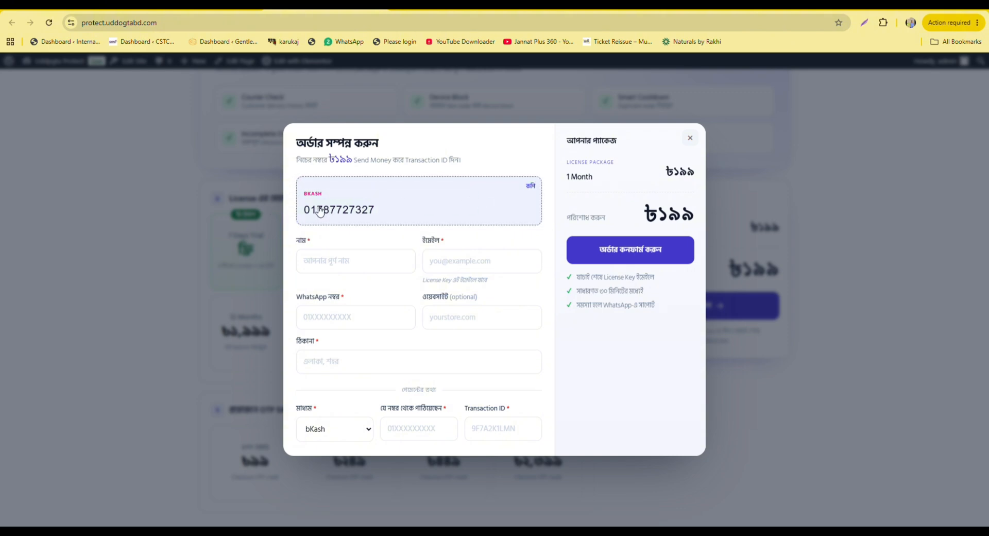
left_click(475, 432)
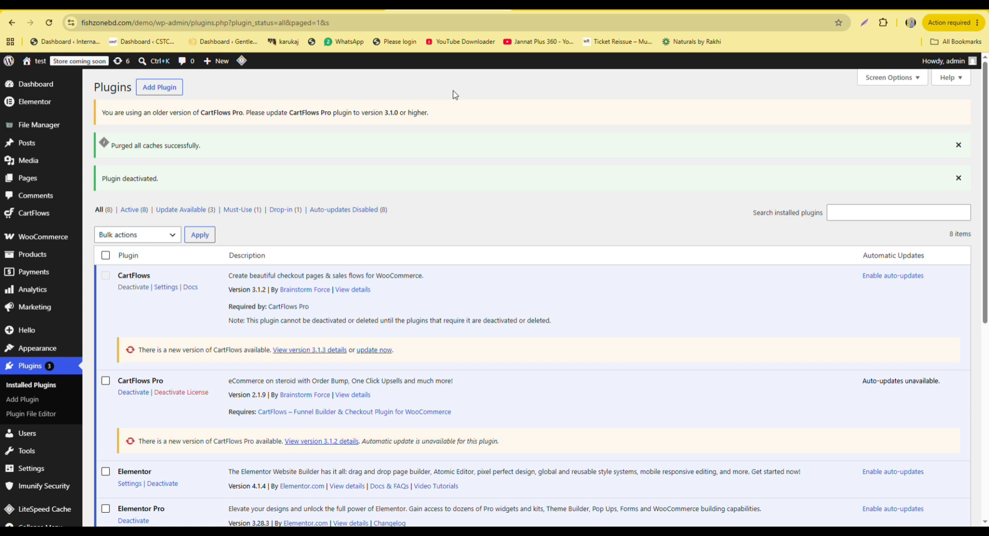
Upload uddogta-protect-v1_6_2.zip via Add Plugin, install it, and activate the plugin.
left_click(166, 89)
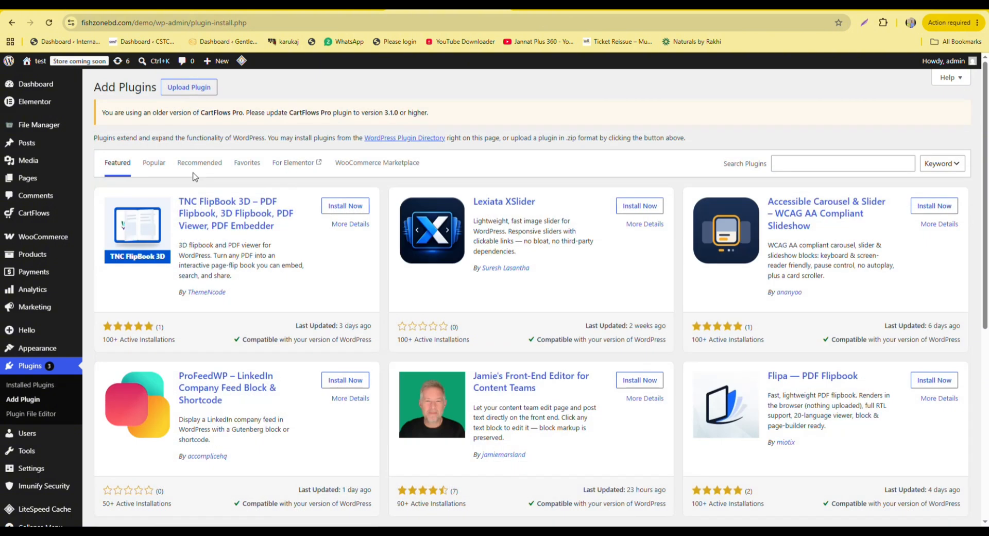
left_click(189, 88)
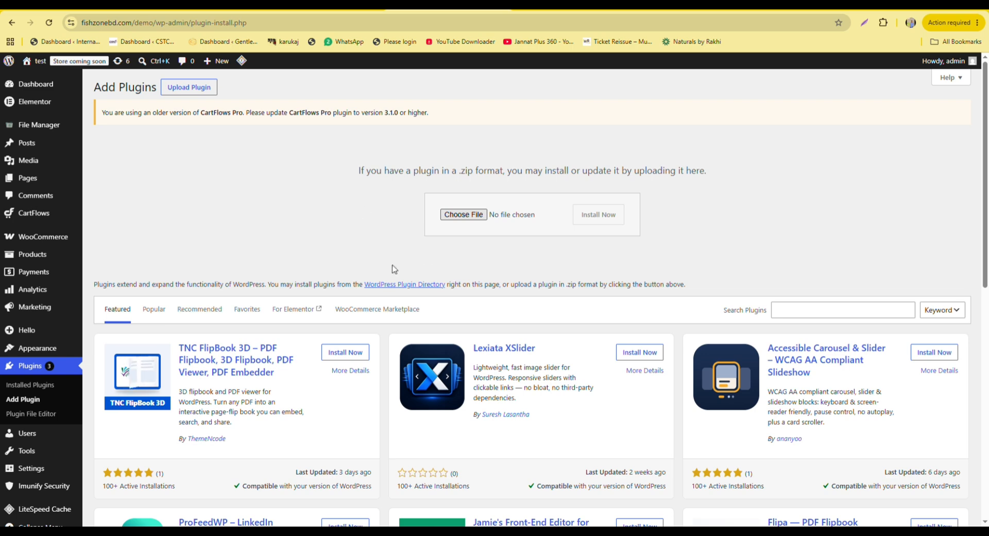
left_click(598, 214)
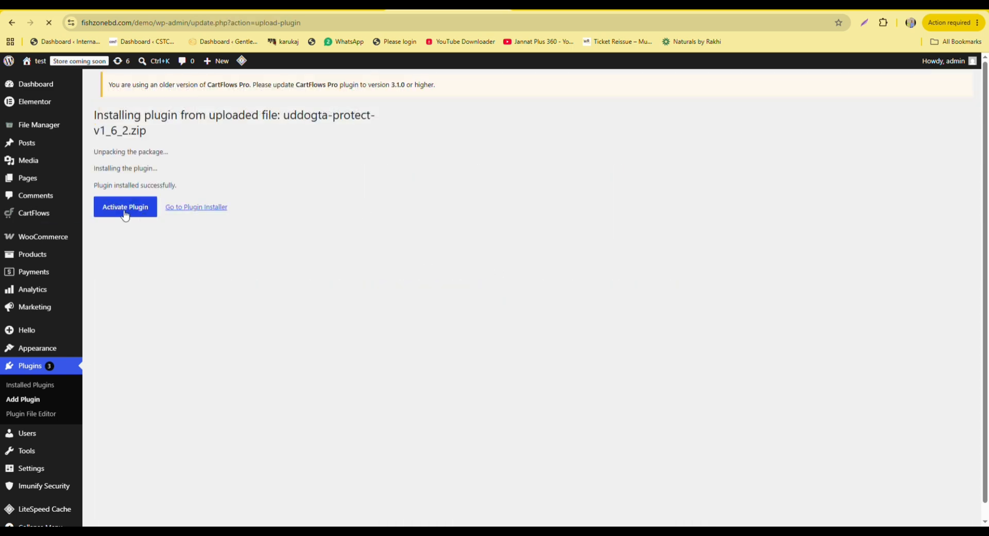
left_click(126, 212)
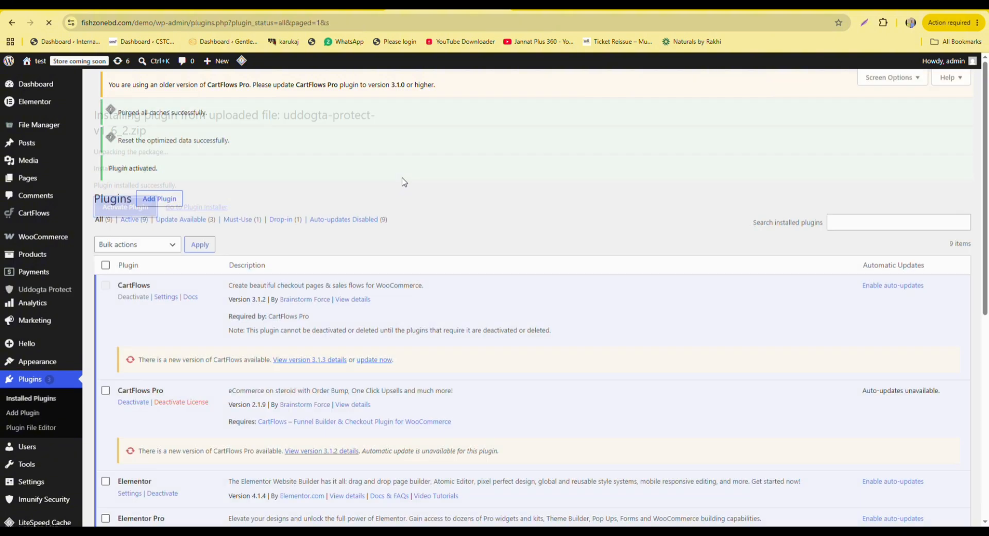
scroll(225, 212, "down", 8)
scroll(225, 211, "up", 10)
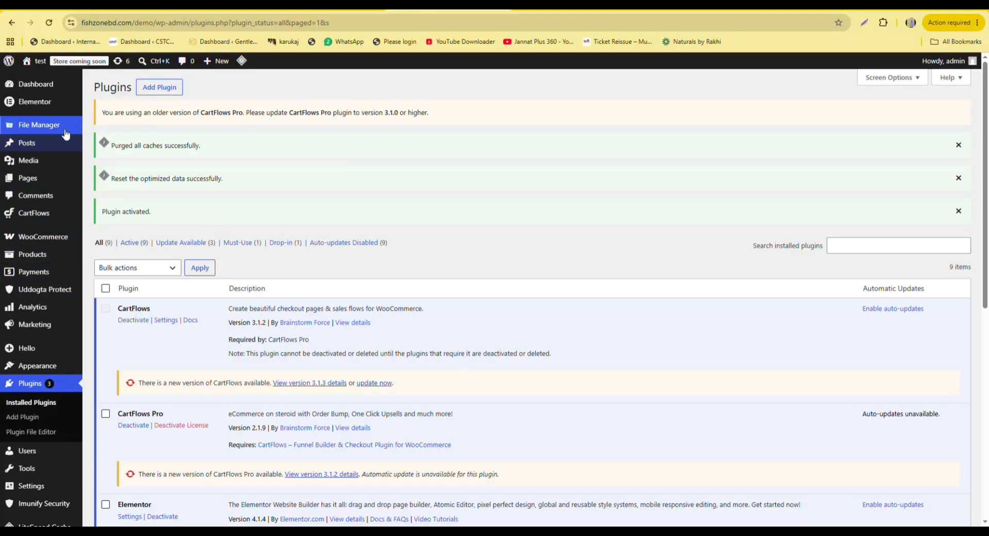
Check Uddogta Protect's License tab: licence active until 2026-08-06, running latest version v1.6.2.
left_click(44, 291)
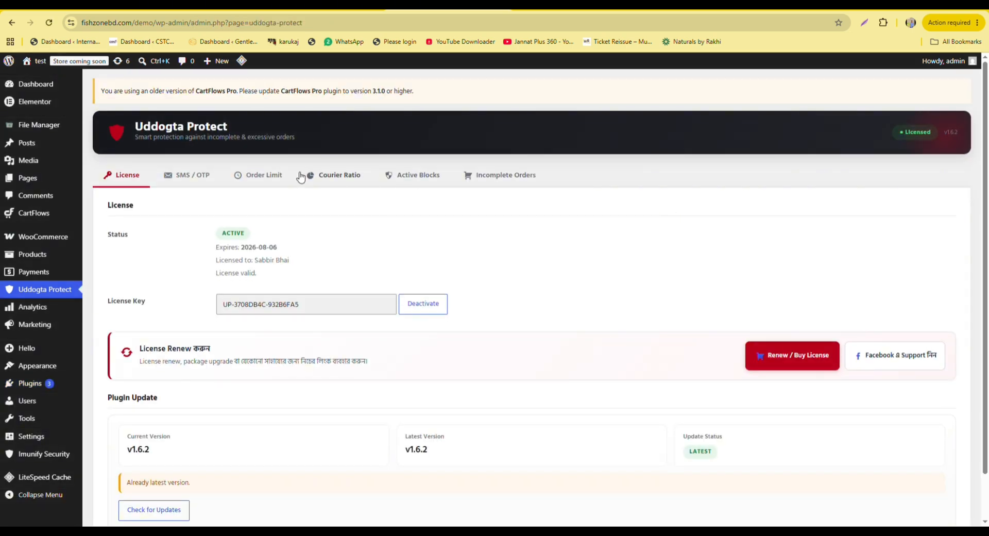
scroll(199, 164, "down", 1)
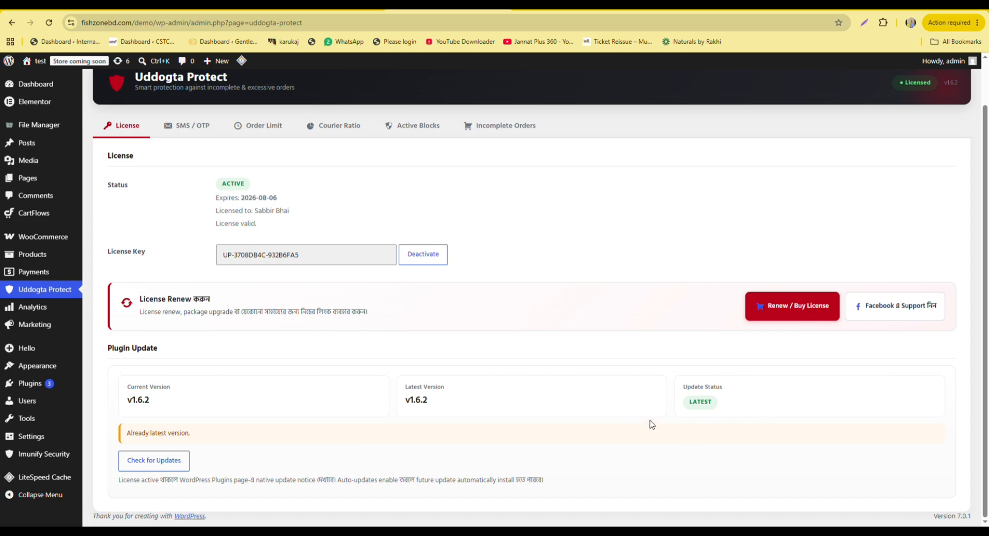
scroll(319, 329, "up", 1)
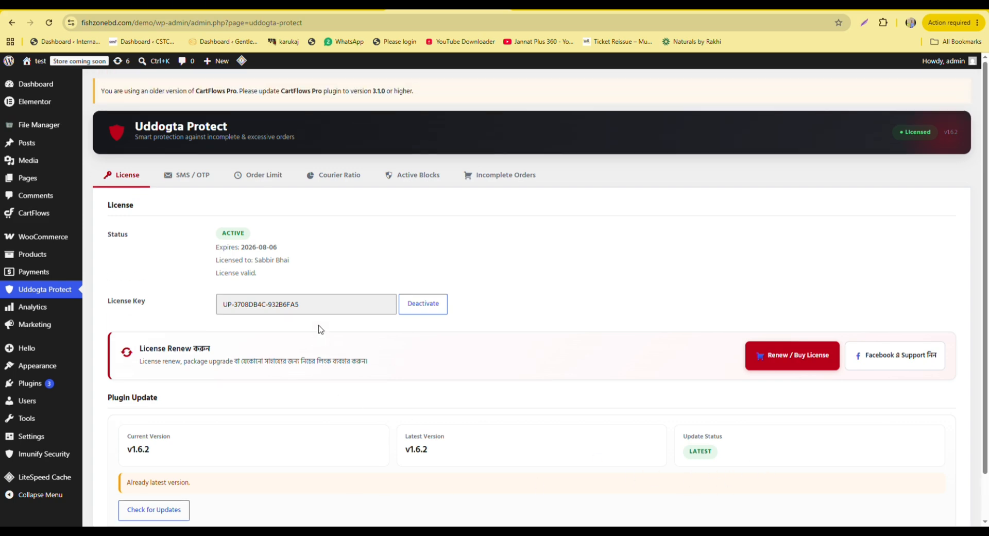
scroll(283, 238, "down", 1)
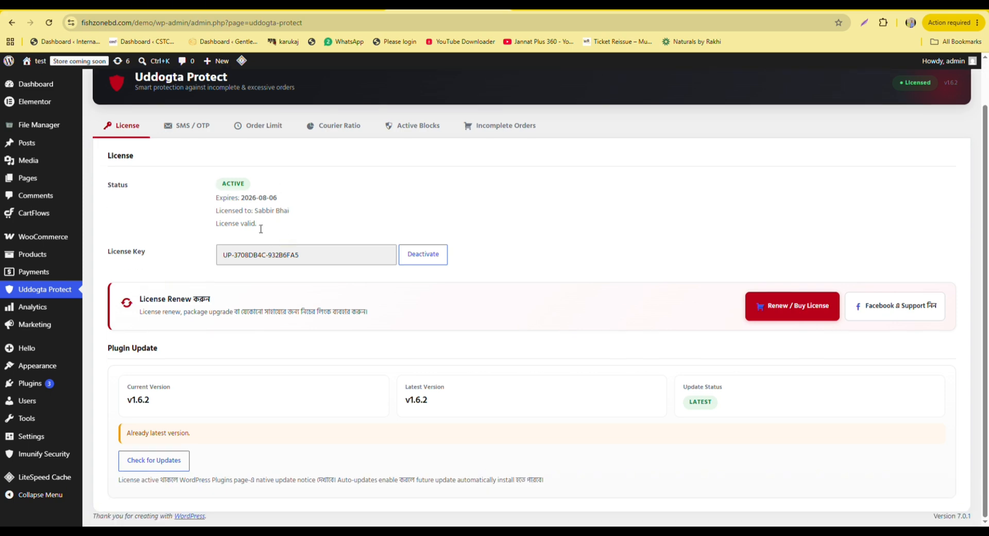
Show the Order Limit tab with Fake Order Protection and its 10-minute order cooldown.
left_click(272, 129)
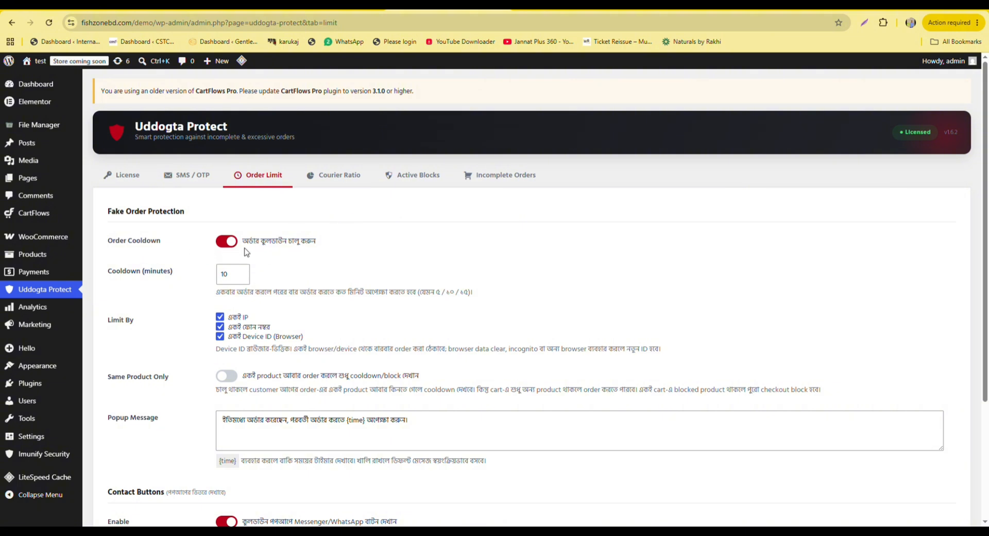
scroll(315, 250, "down", 1)
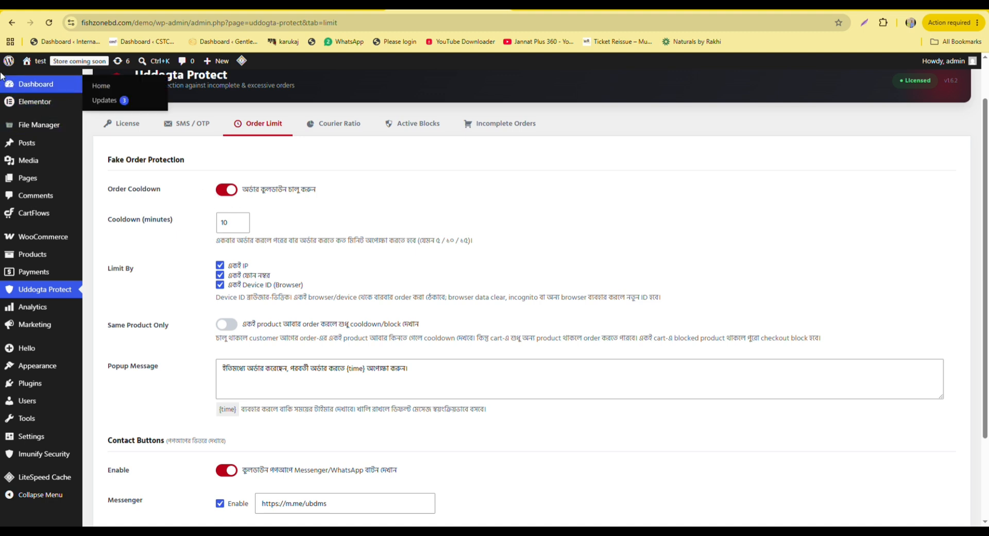
Review the demo store's checkout page, then return to the Uddogta Protect admin settings.
mouse_move(38, 62)
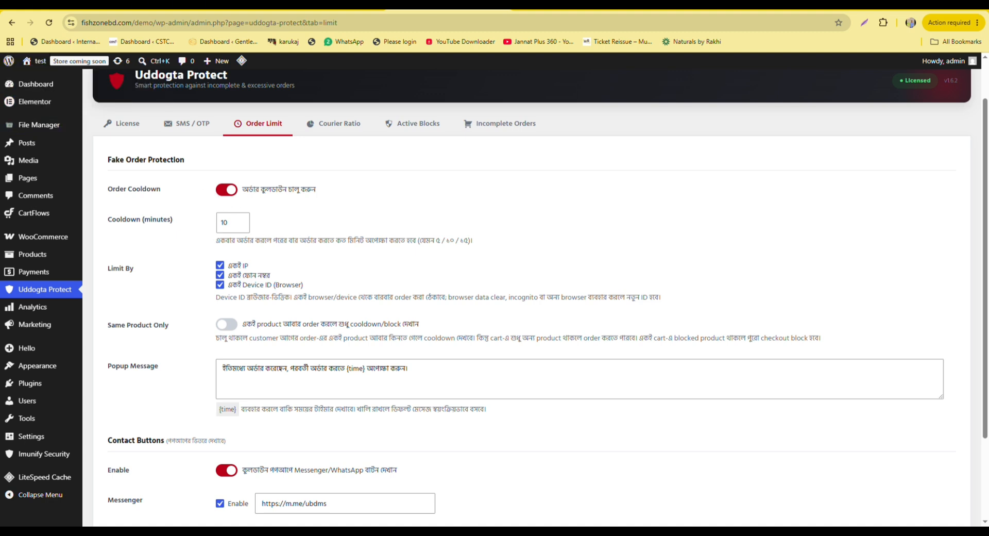
left_click(540, 9)
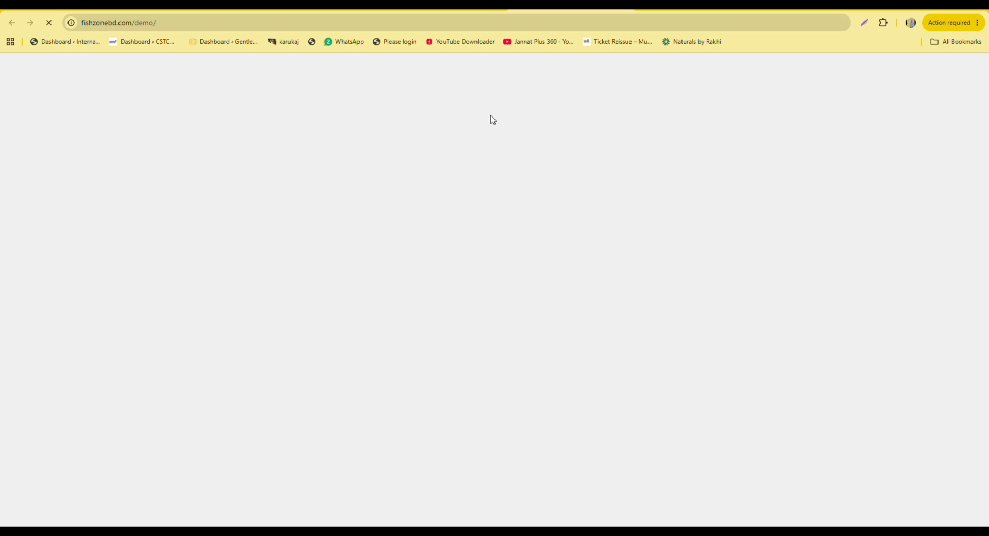
scroll(411, 164, "down", 7)
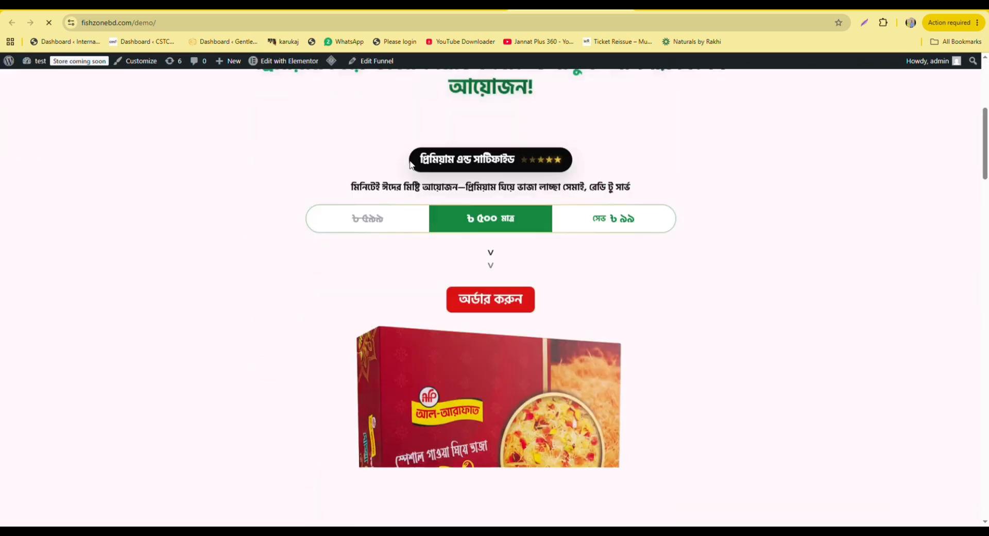
scroll(411, 164, "down", 20)
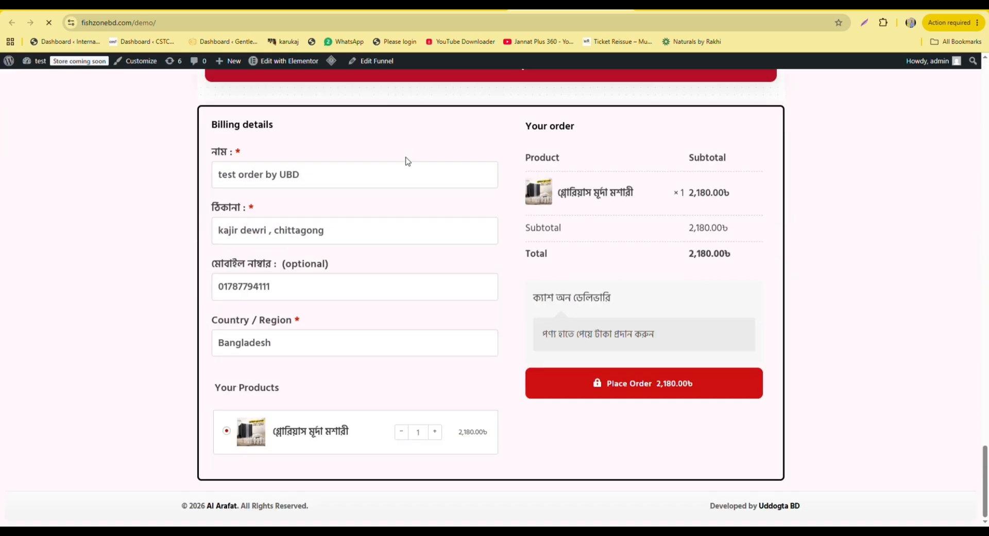
scroll(404, 279, "up", 1)
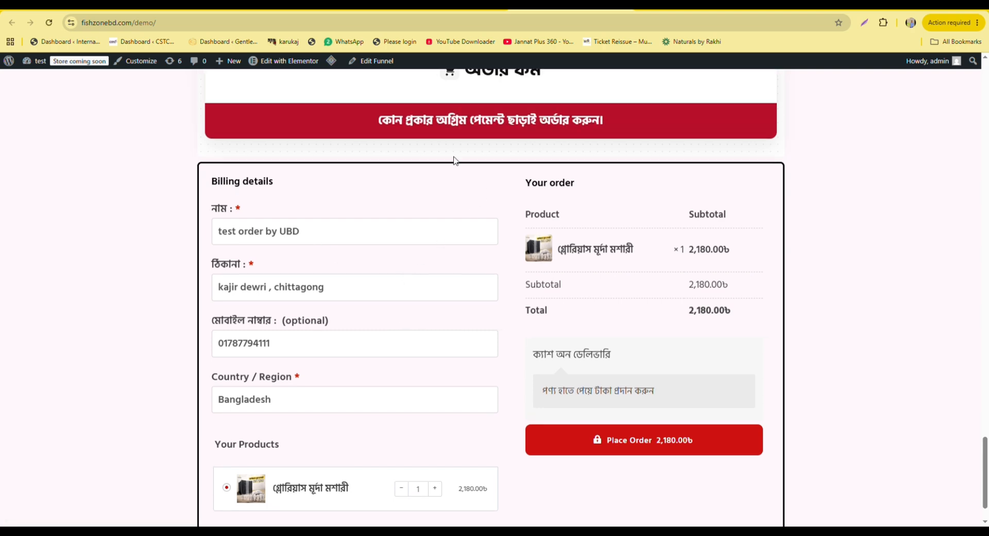
scroll(378, 219, "down", 1)
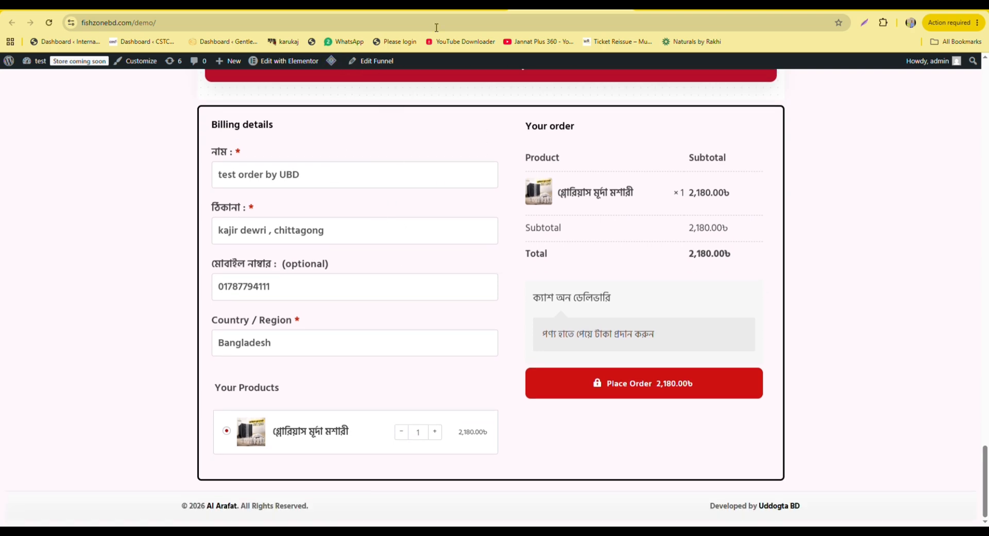
left_click(436, 6)
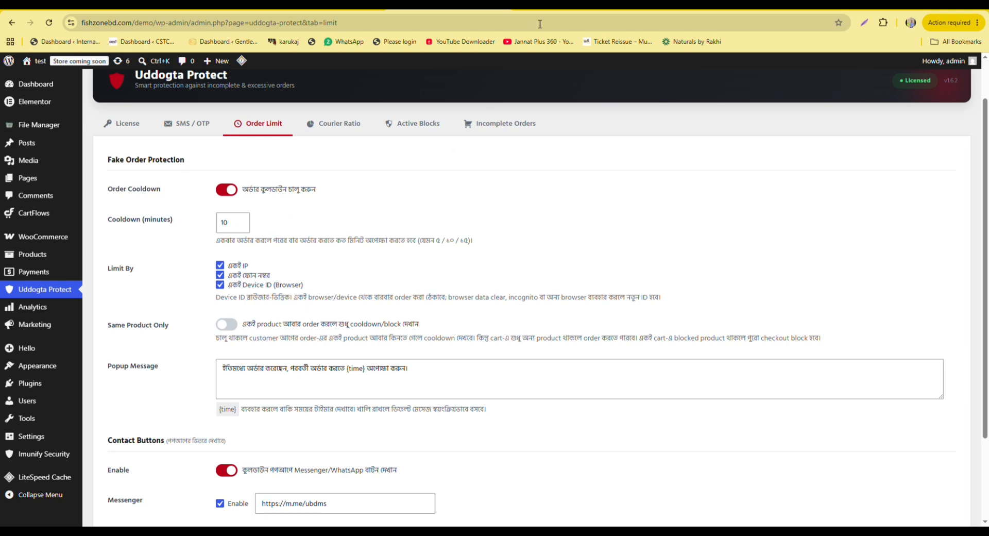
Place the test cash-on-delivery order, go back, and dismiss the cooldown wait notice.
left_click(540, 6)
left_click(665, 383)
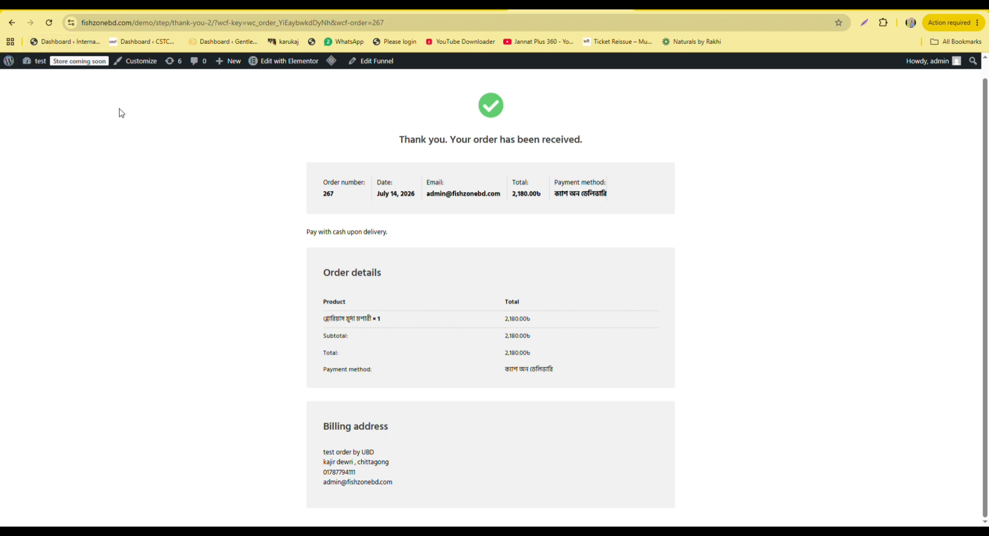
left_click(10, 23)
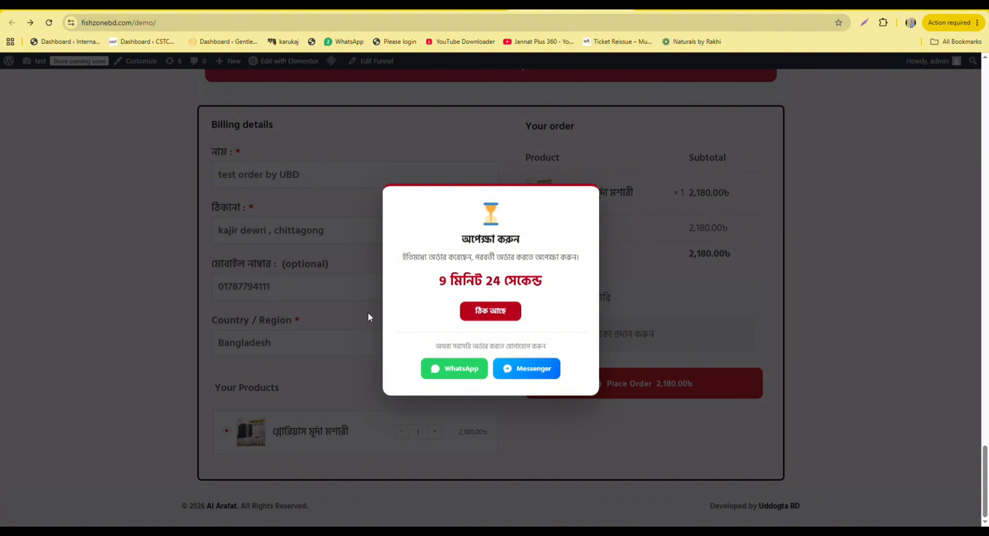
left_click(487, 312)
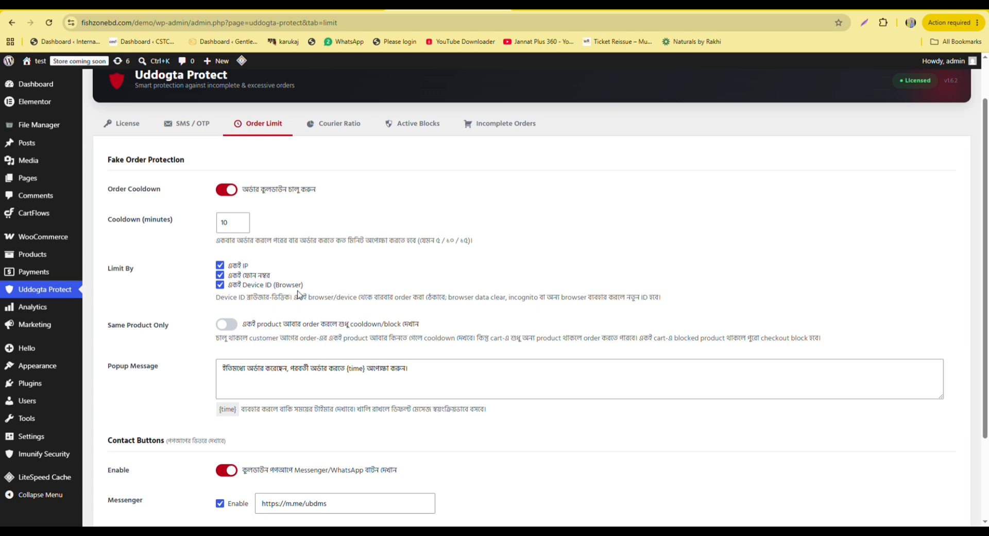
Turn on the Same Product Only restriction in Uddogta Protect's Order Limit settings.
scroll(303, 264, "down", 2)
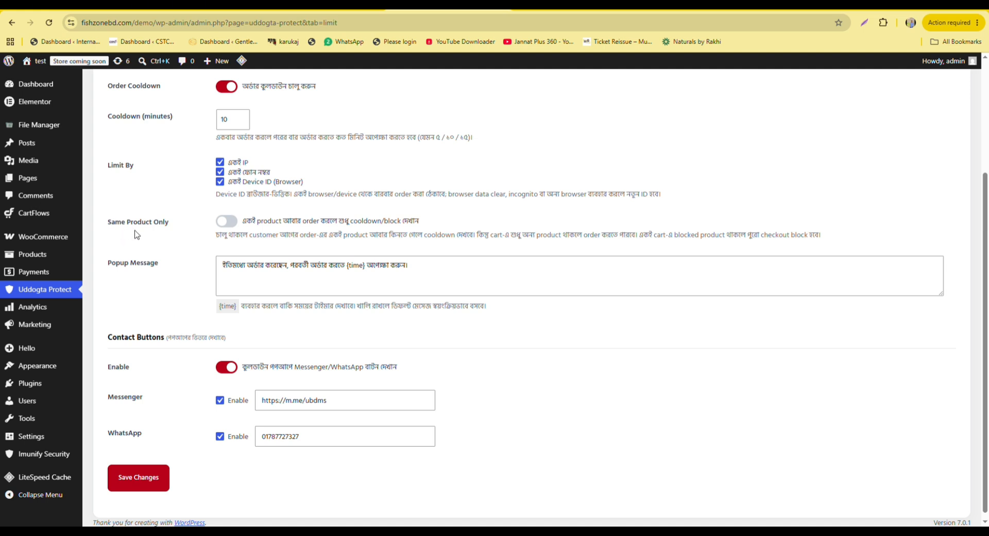
left_click(226, 221)
scroll(453, 254, "up", 1)
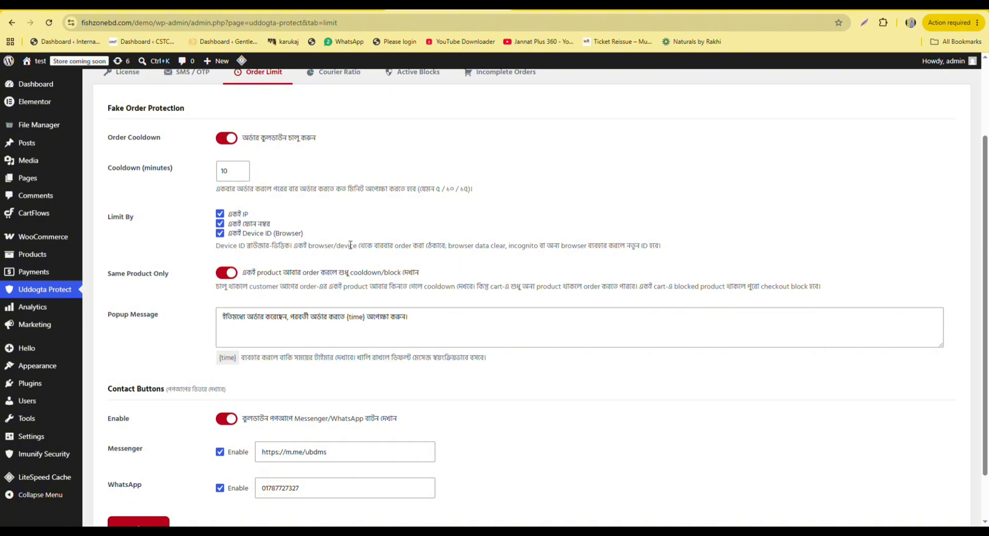
scroll(350, 244, "down", 1)
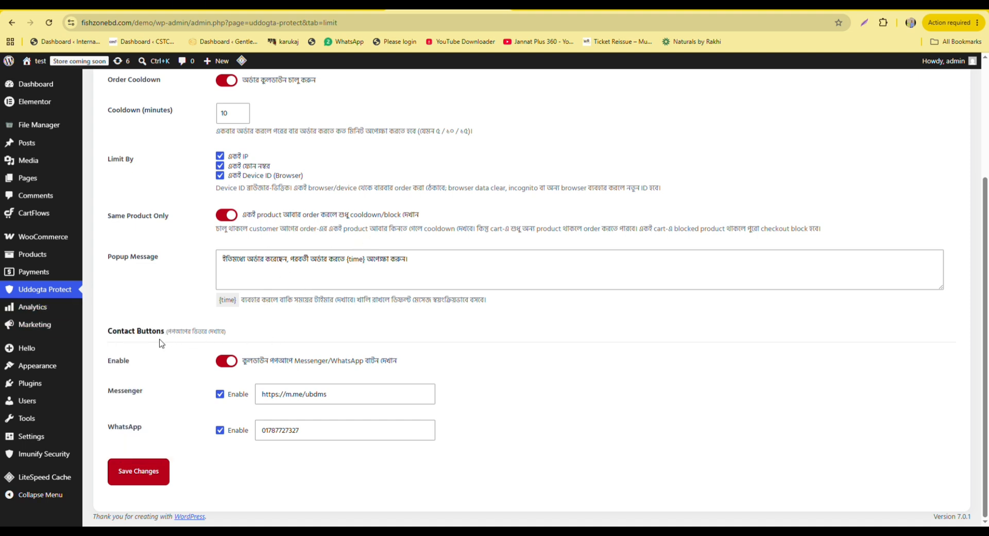
Retry the test order from the checkout page, hit the cooldown popup, and return to settings.
left_click(552, 6)
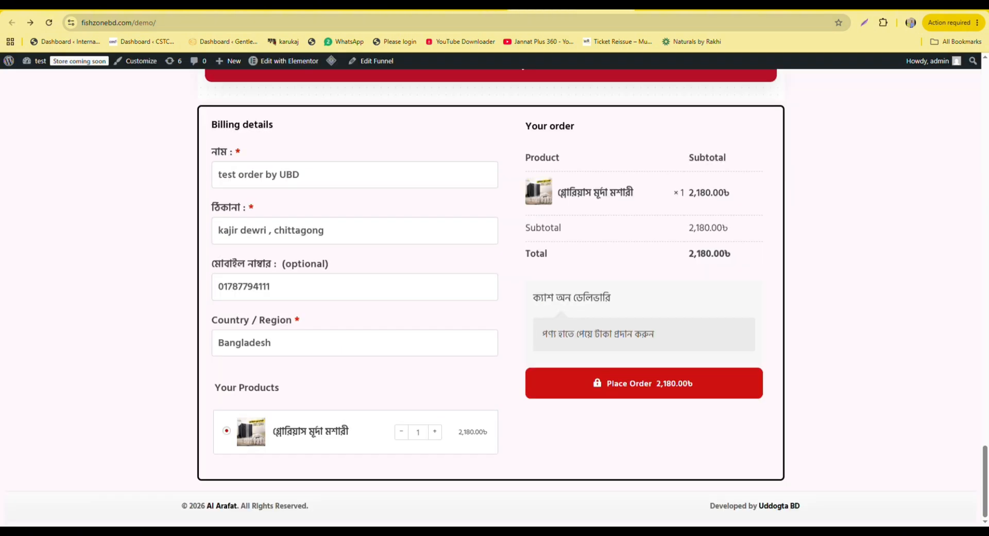
left_click(628, 384)
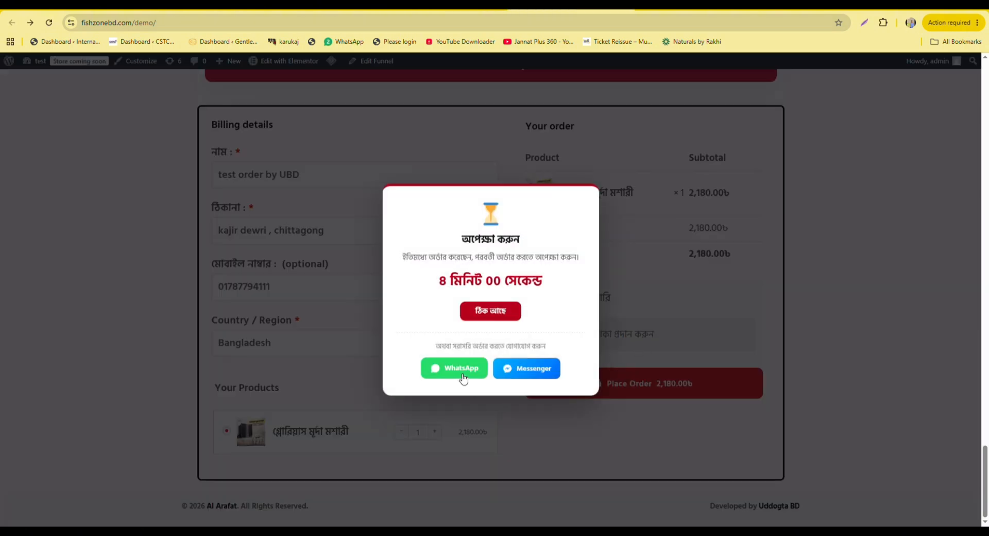
left_click(437, 5)
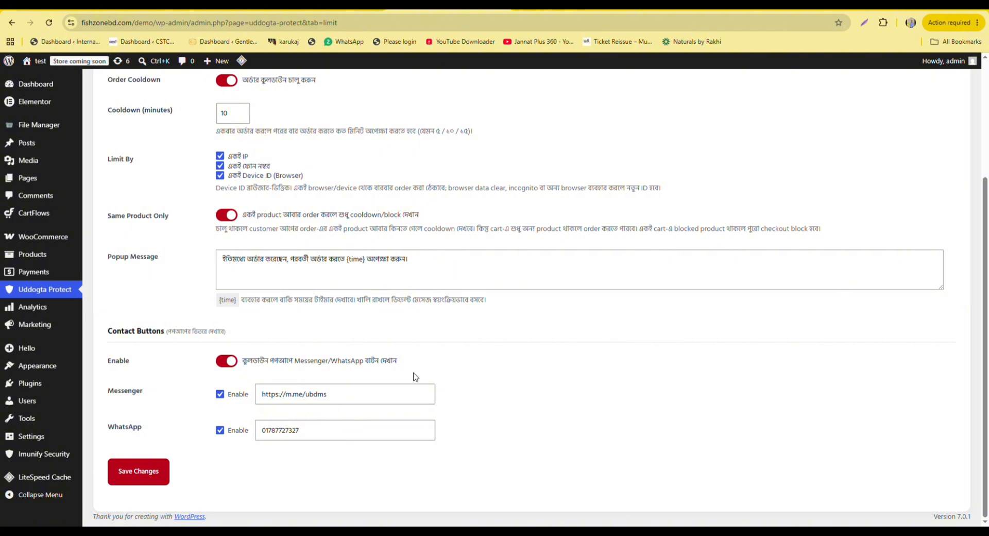
Open the Active Blocks tab, listing the single block by Device ID, Phone and IP with a 10-minute expiry.
scroll(444, 338, "up", 3)
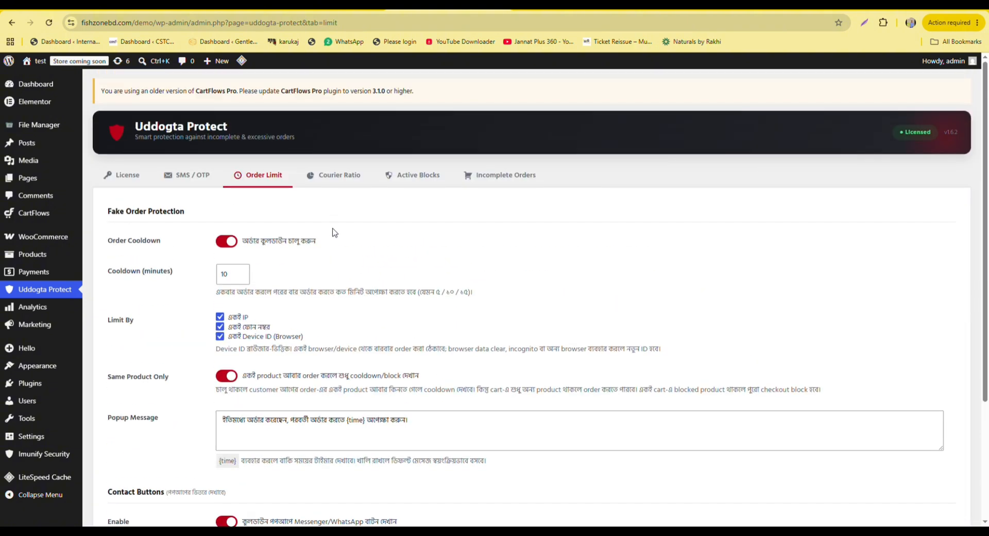
left_click(417, 176)
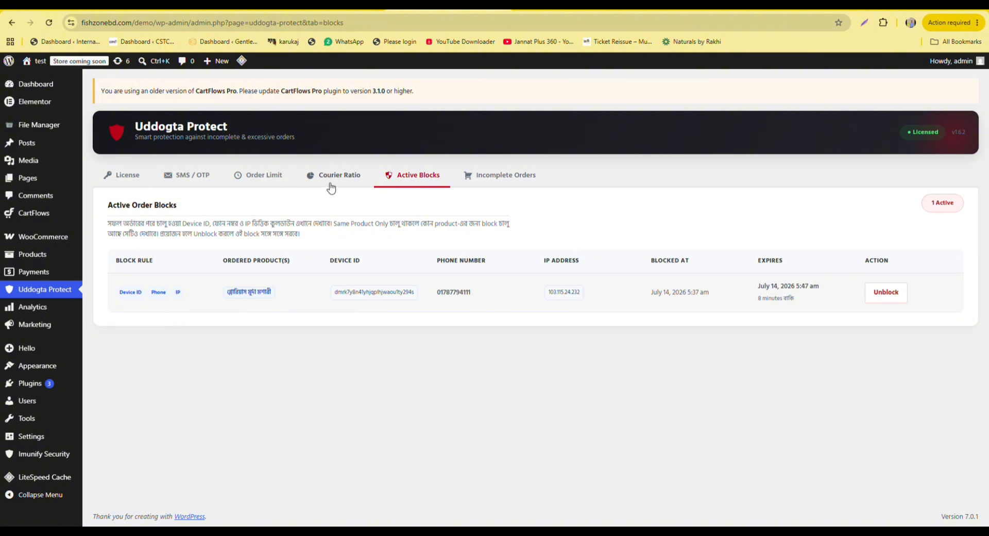
Open the Incomplete Orders tab, showing capture enabled with records kept for 30 days.
left_click(513, 177)
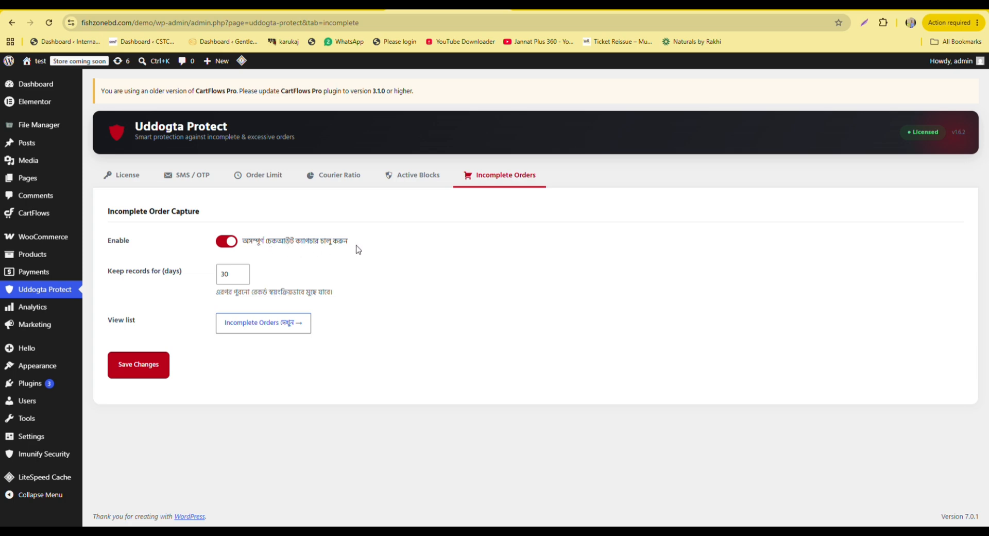
List captured incomplete orders and review the single ৳2,180.00 lead's details, then close them.
left_click(274, 329)
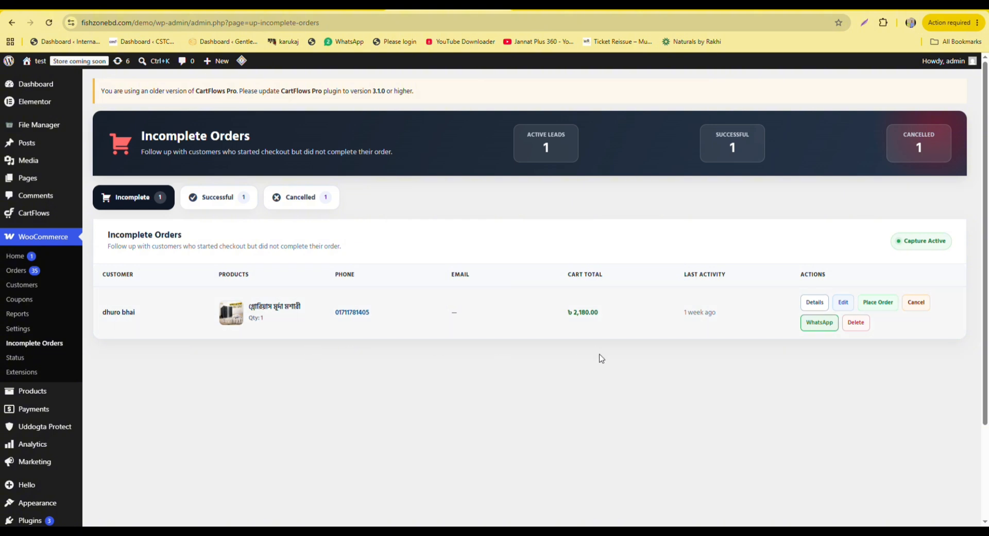
left_click(818, 306)
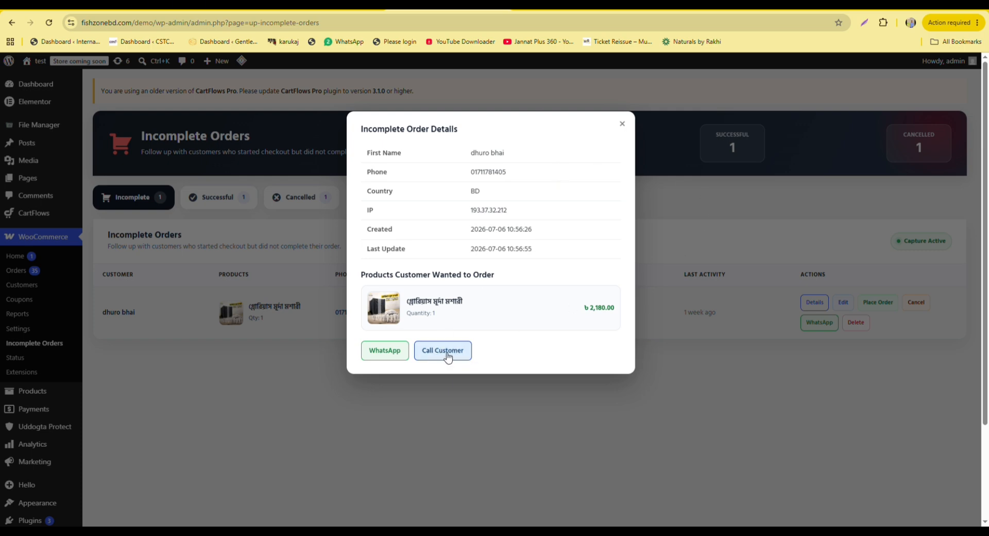
left_click(622, 124)
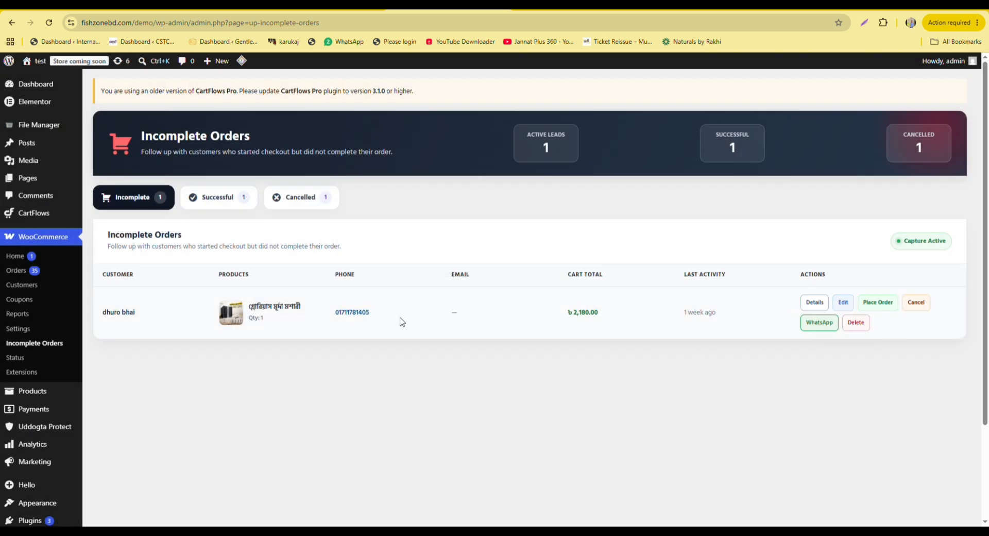
left_click(844, 305)
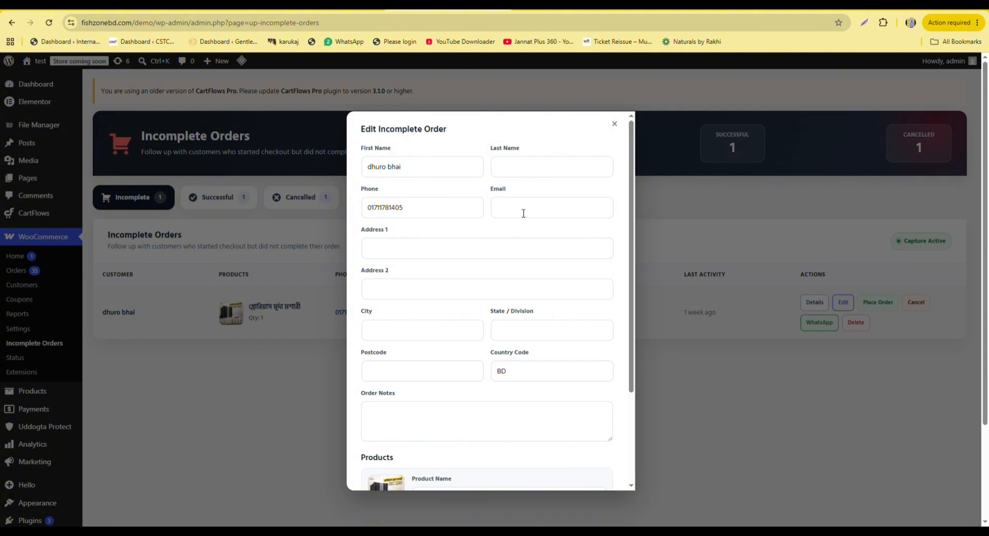
scroll(400, 301, "down", 3)
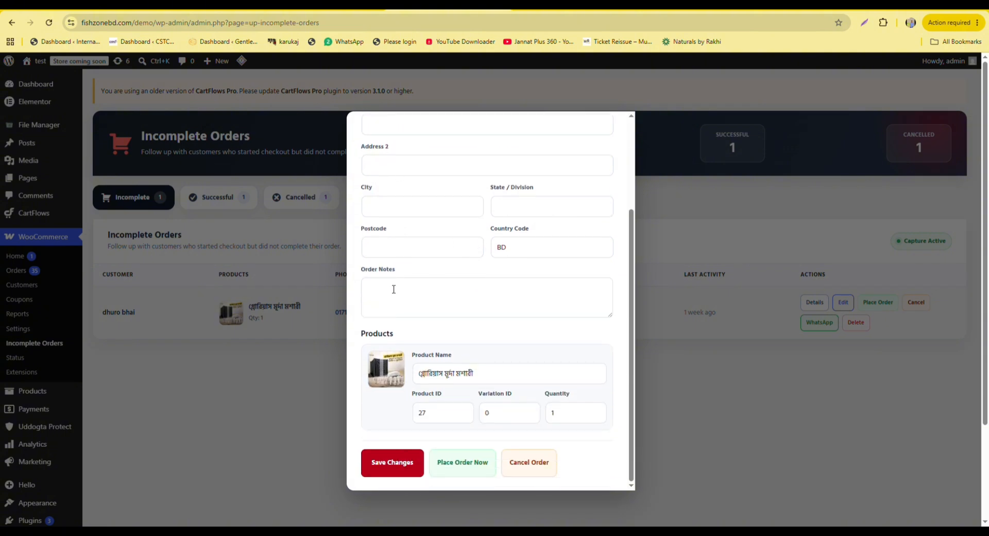
scroll(465, 289, "down", 3)
scroll(467, 323, "up", 3)
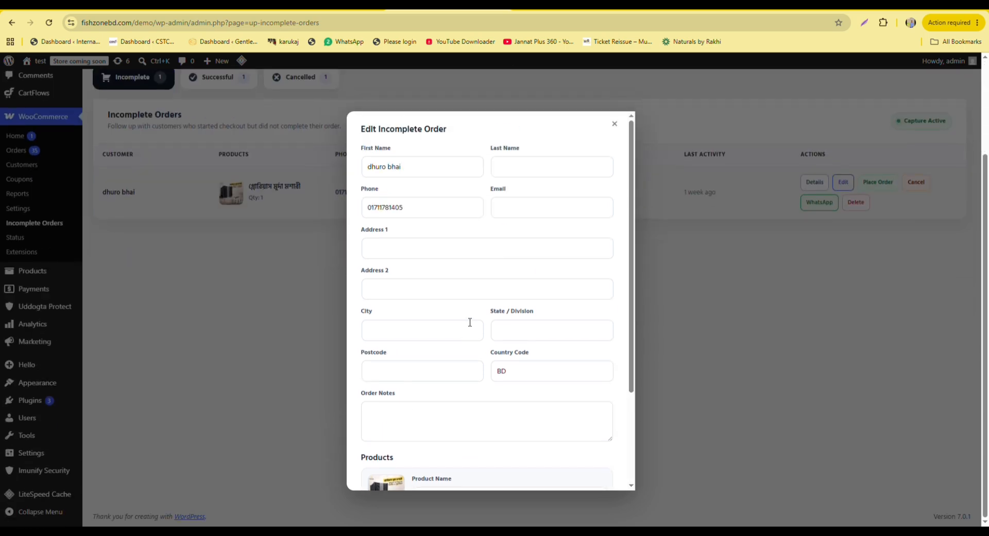
scroll(513, 312, "down", 3)
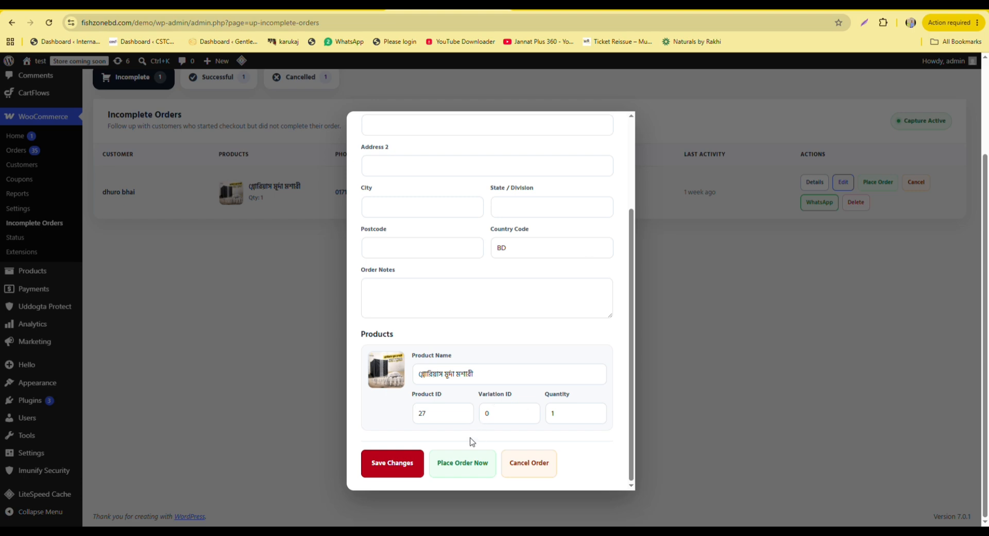
scroll(490, 273, "up", 3)
left_click(617, 124)
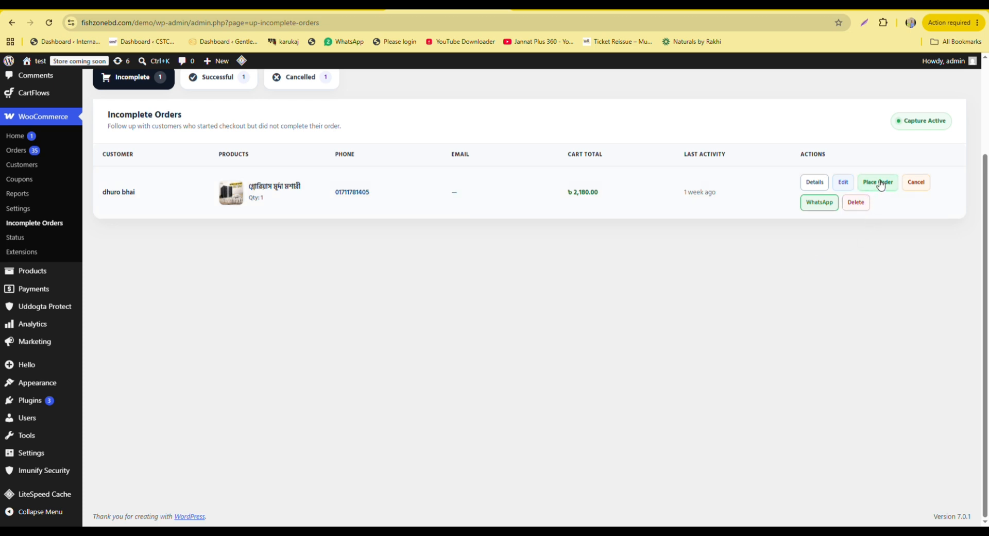
Show the Successful tab, listing the leads converted into real orders, including order #258.
scroll(674, 325, "up", 2)
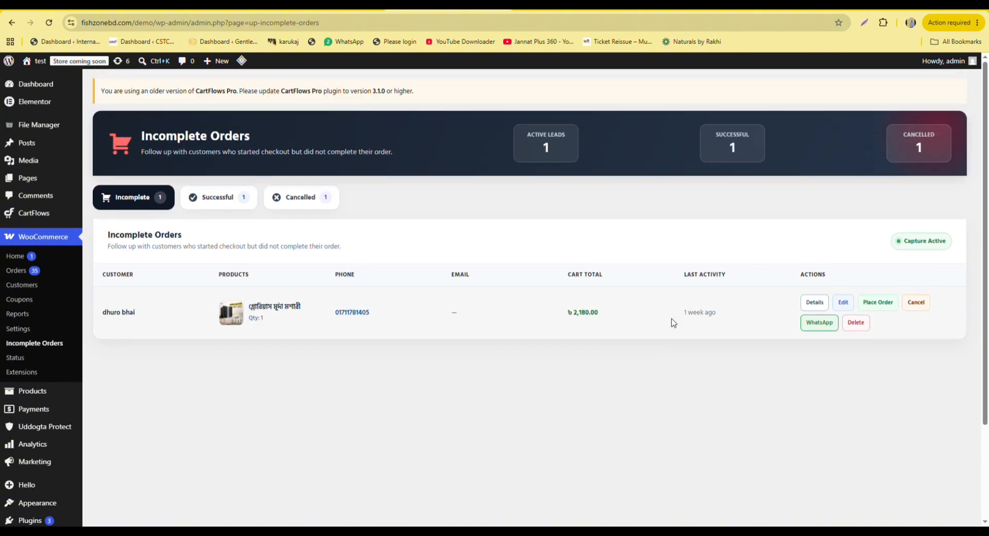
left_click(225, 200)
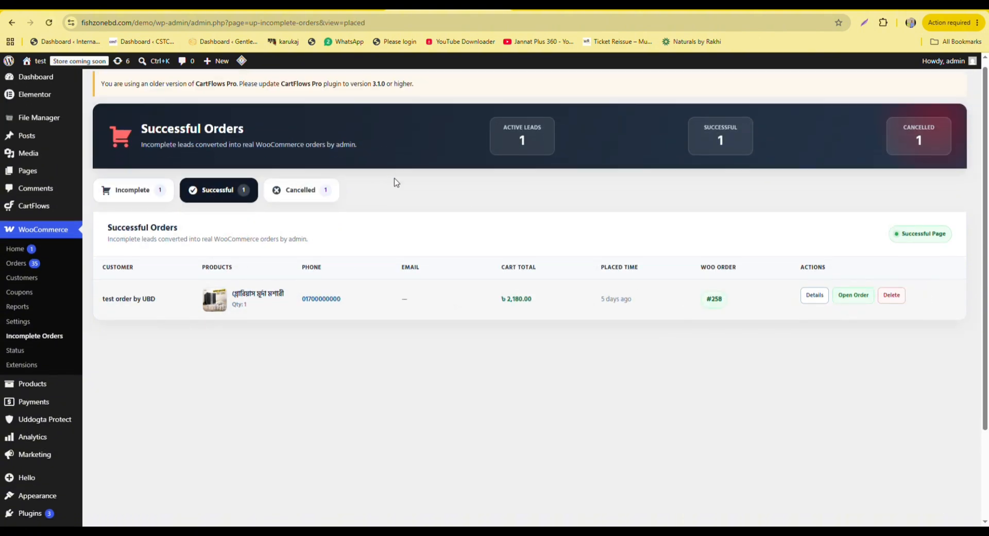
scroll(392, 184, "down", 2)
scroll(678, 216, "up", 1)
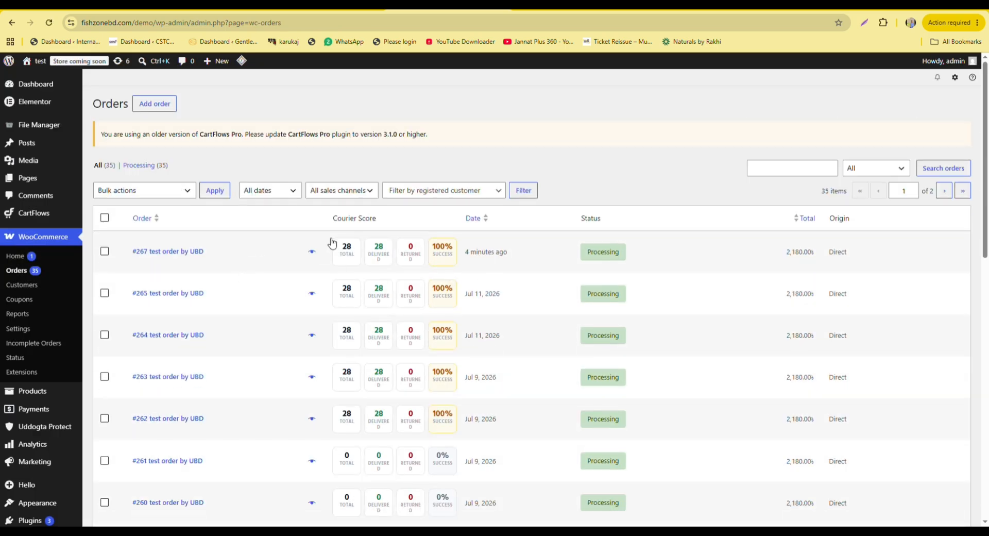
Scroll the WooCommerce Orders table to check the newest order's 100% Courier Score.
scroll(535, 237, "down", 2)
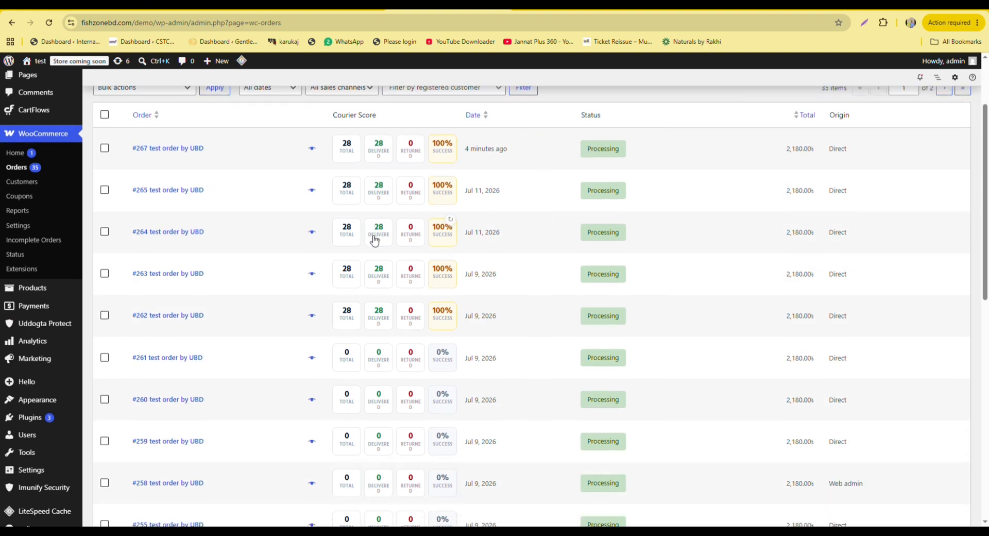
scroll(375, 240, "up", 1)
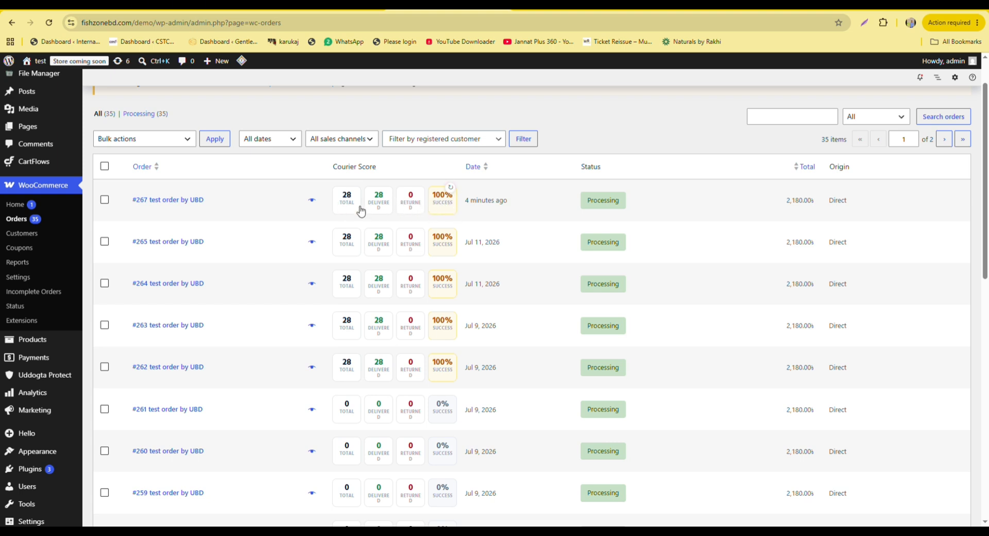
left_click(184, 204)
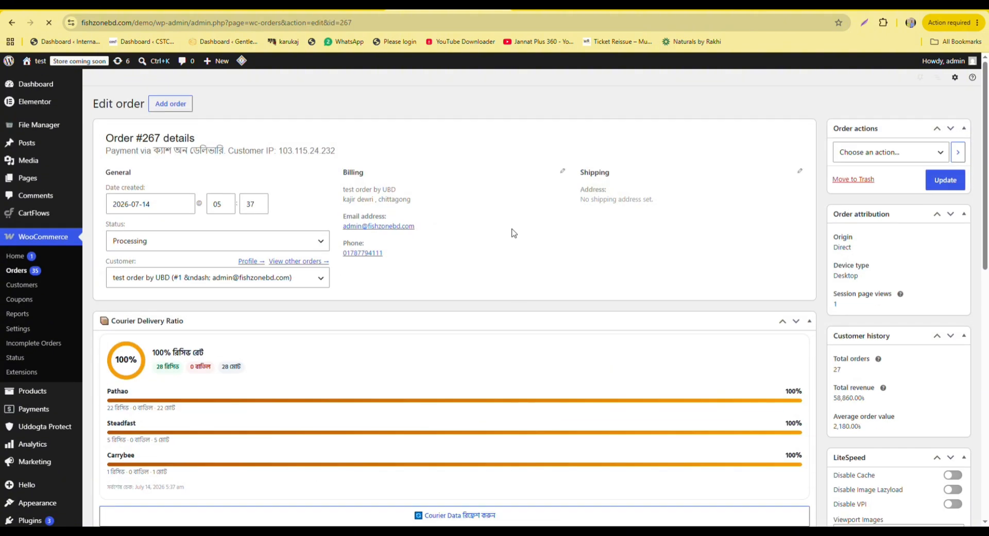
scroll(521, 230, "down", 4)
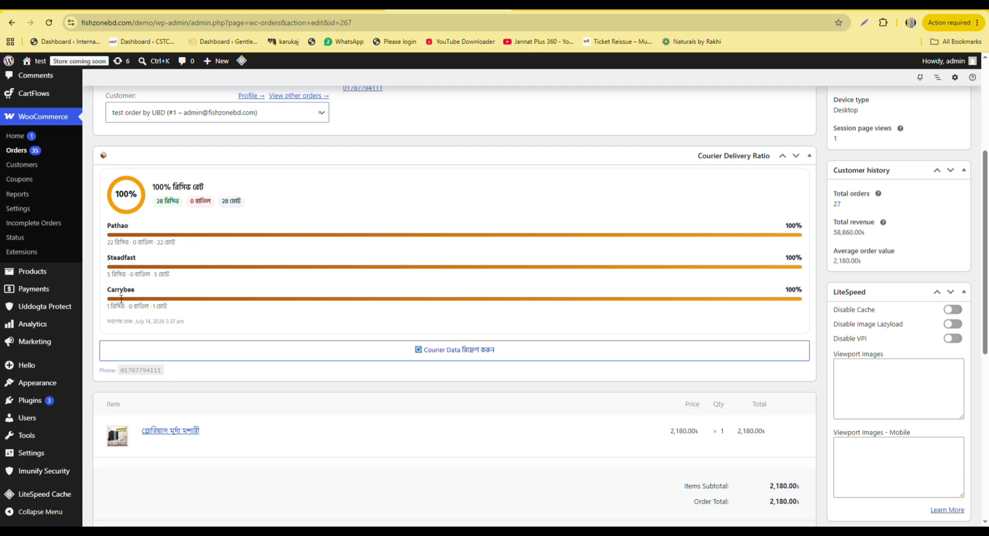
scroll(343, 276, "up", 4)
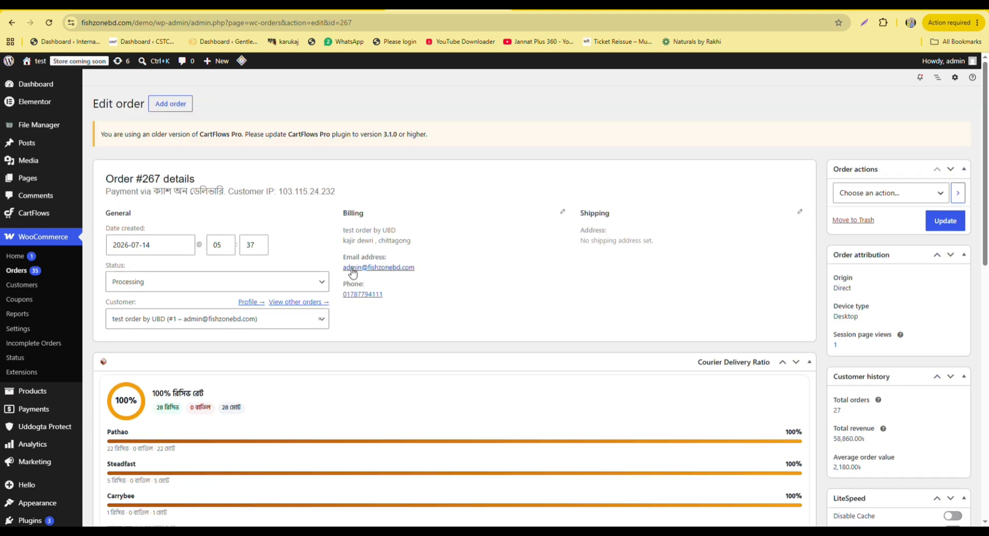
left_click(12, 23)
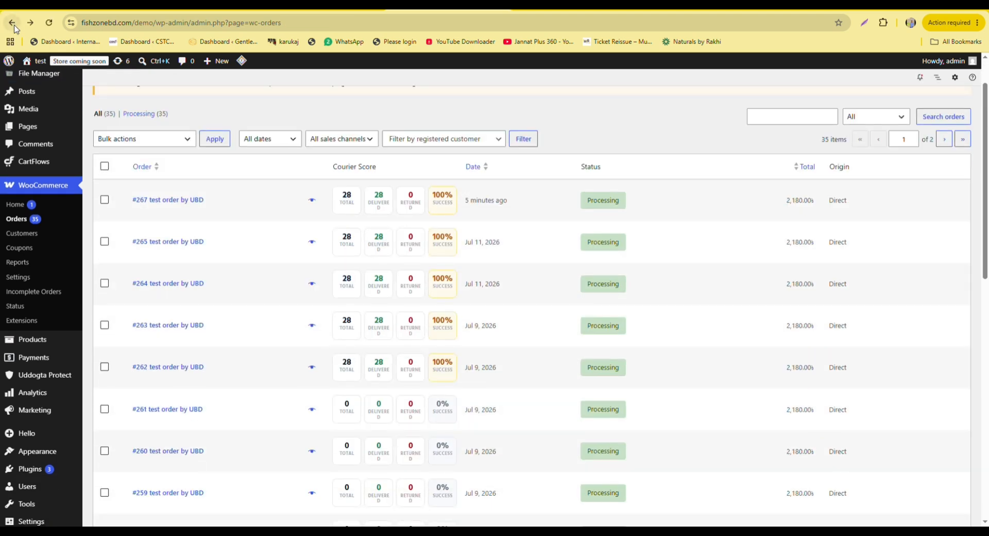
Switch to the Cancelled tab, listing the one cancelled lead with a ৳2,180.00 cart total.
left_click(11, 27)
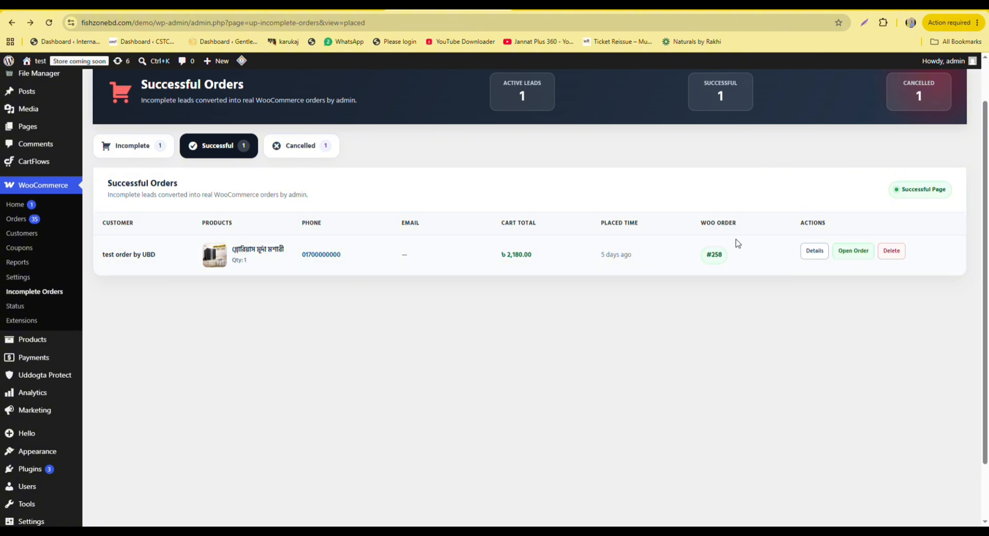
left_click(298, 145)
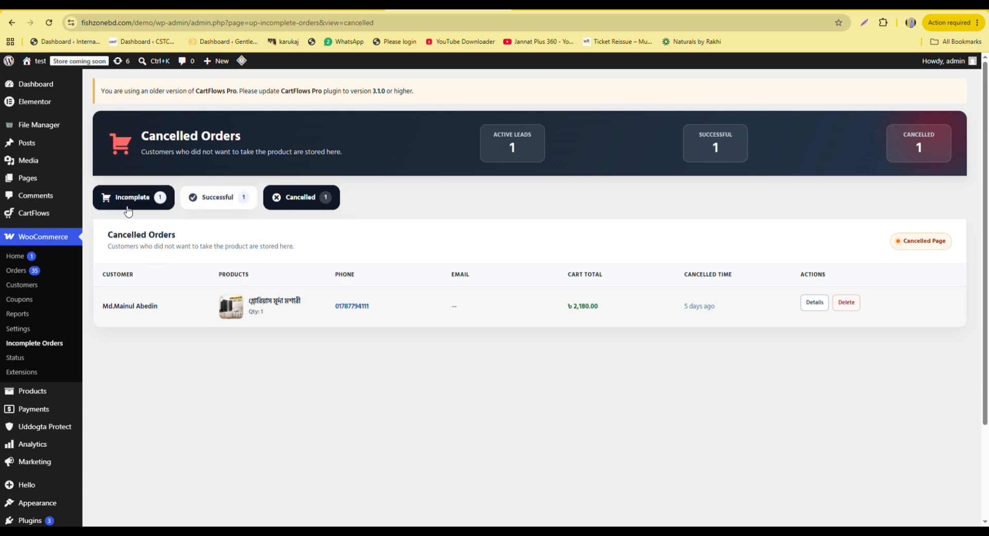
scroll(35, 359, "down", 3)
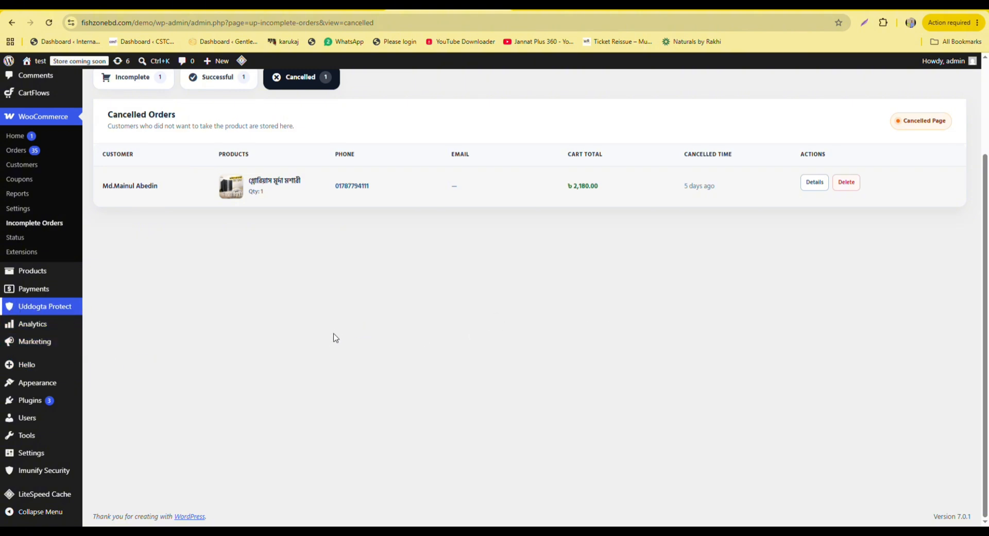
Open Uddogta Protect's Courier Ratio settings and scroll down to the Threshold & Action section.
left_click(47, 307)
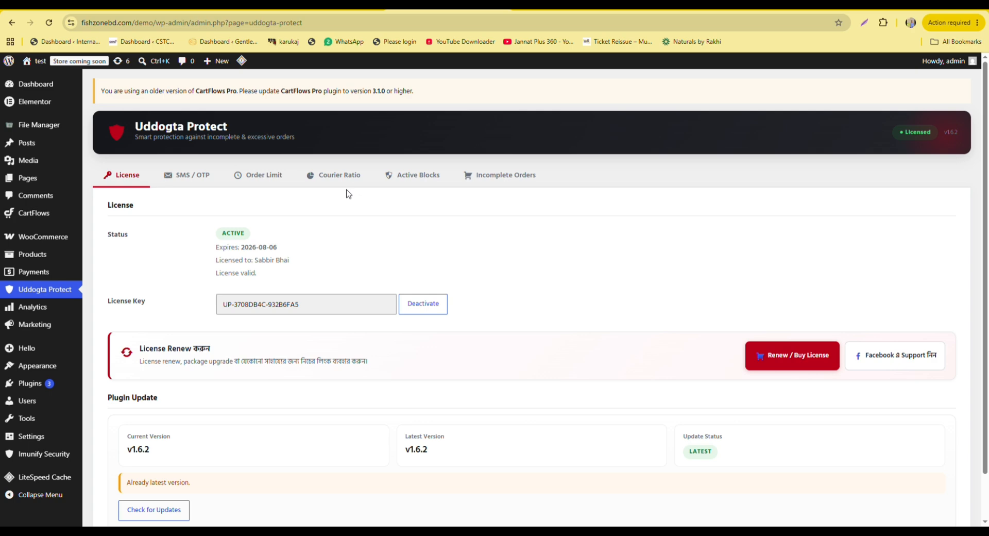
left_click(334, 175)
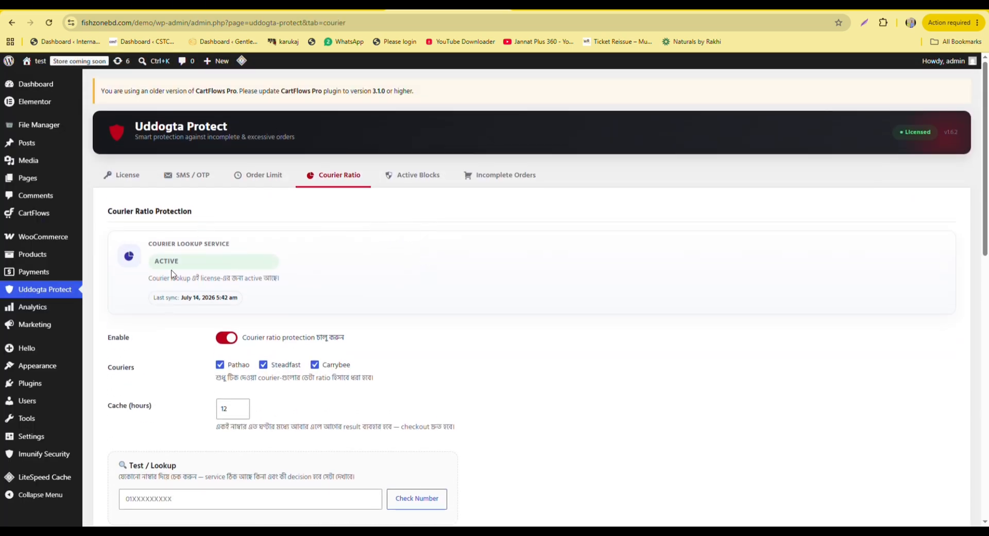
scroll(273, 260, "down", 2)
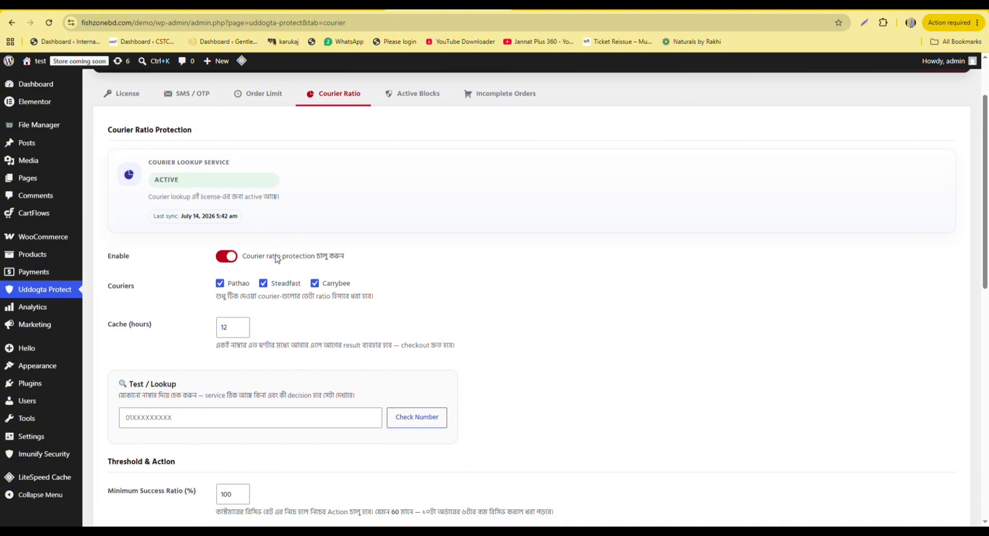
scroll(144, 205, "down", 1)
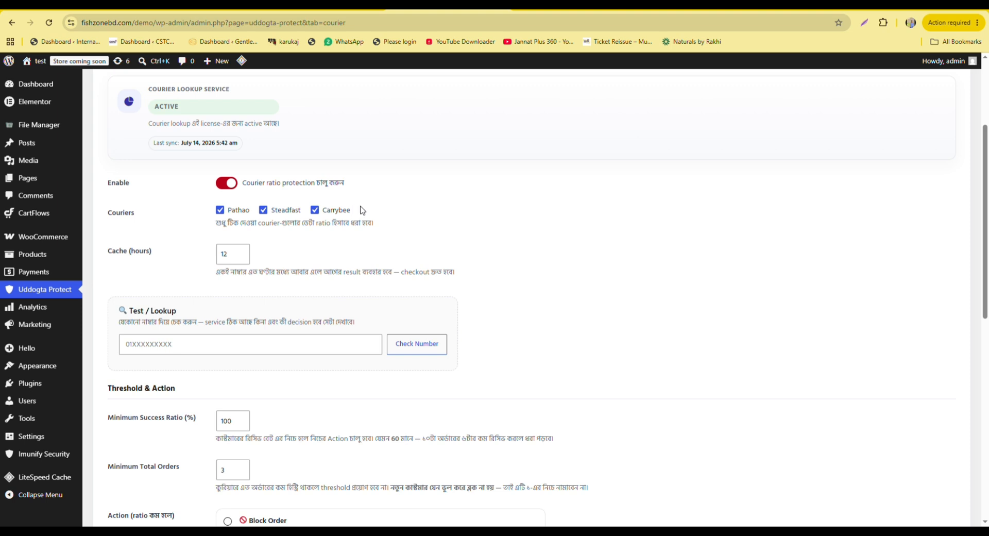
scroll(147, 245, "down", 2)
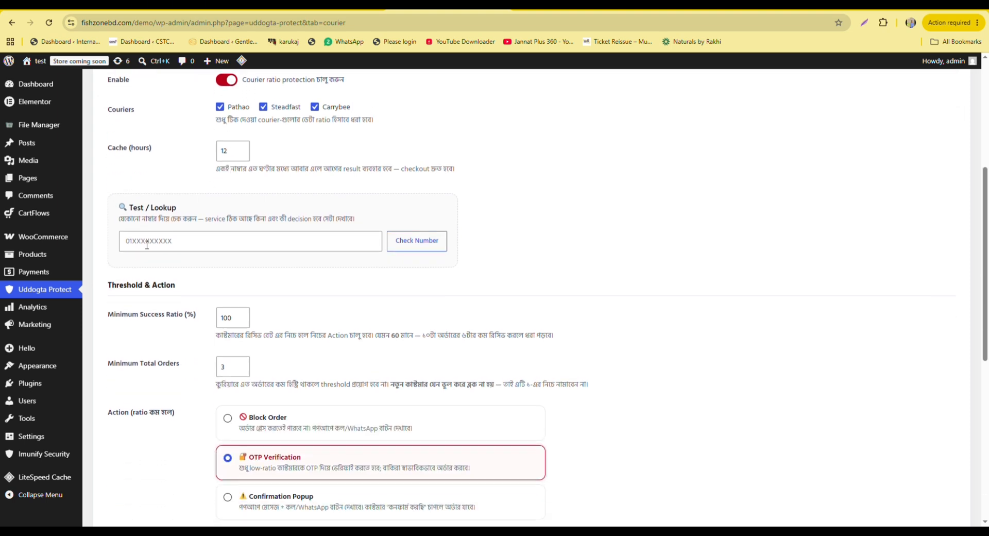
left_click(140, 251)
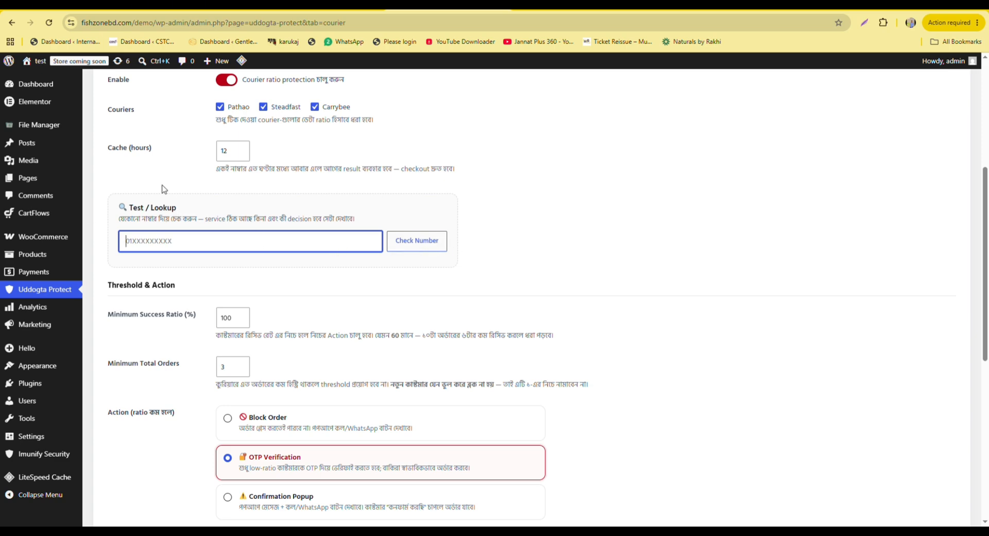
scroll(201, 170, "down", 2)
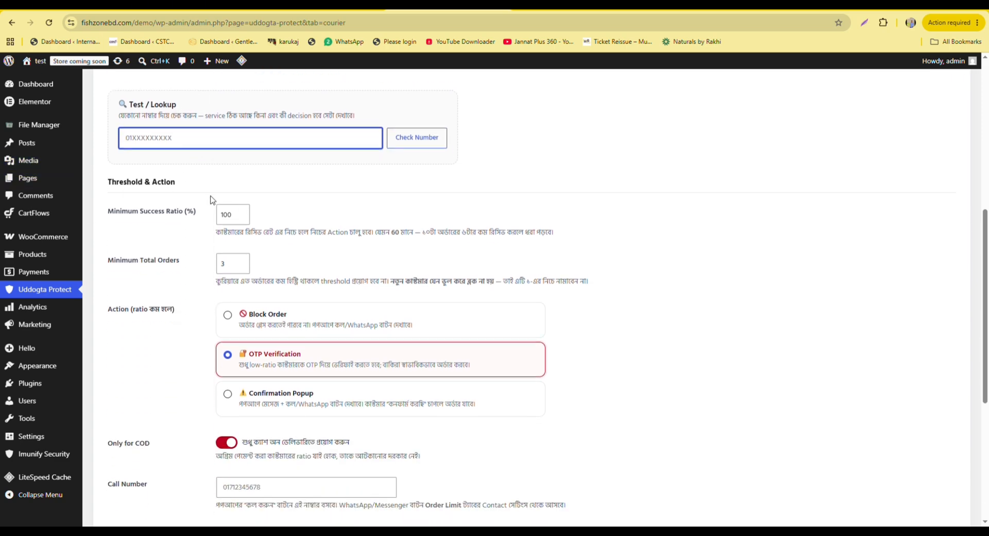
scroll(212, 200, "down", 1)
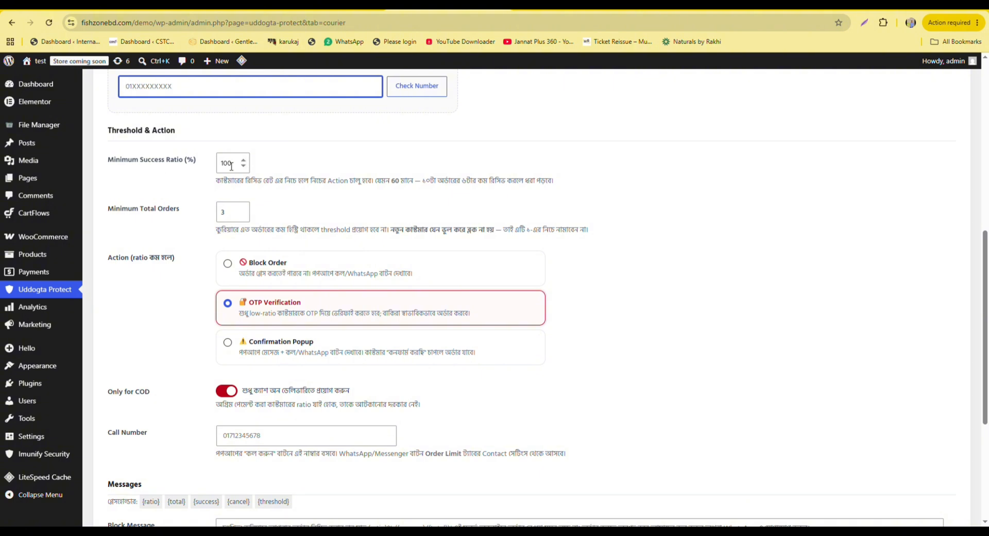
Clear the Minimum Success Ratio value of 100 so it can be replaced with 50.
left_click_drag(242, 167, 216, 166)
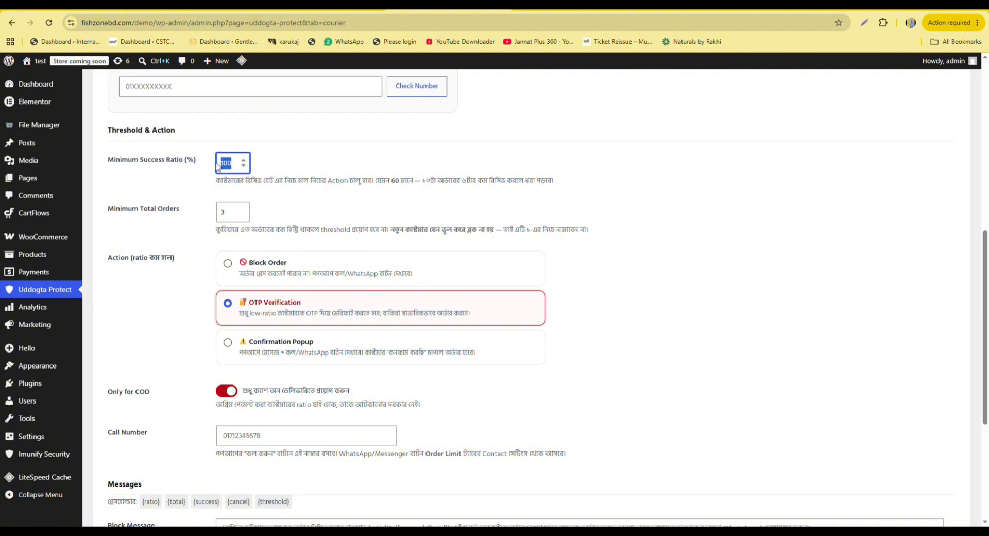
key("BackSpace")
scroll(427, 193, "up", 1)
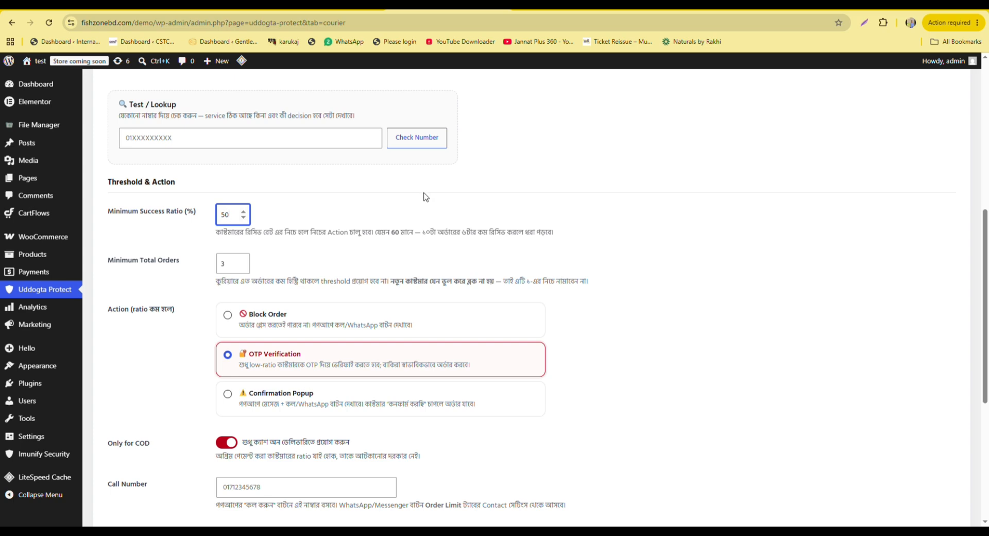
scroll(329, 177, "down", 2)
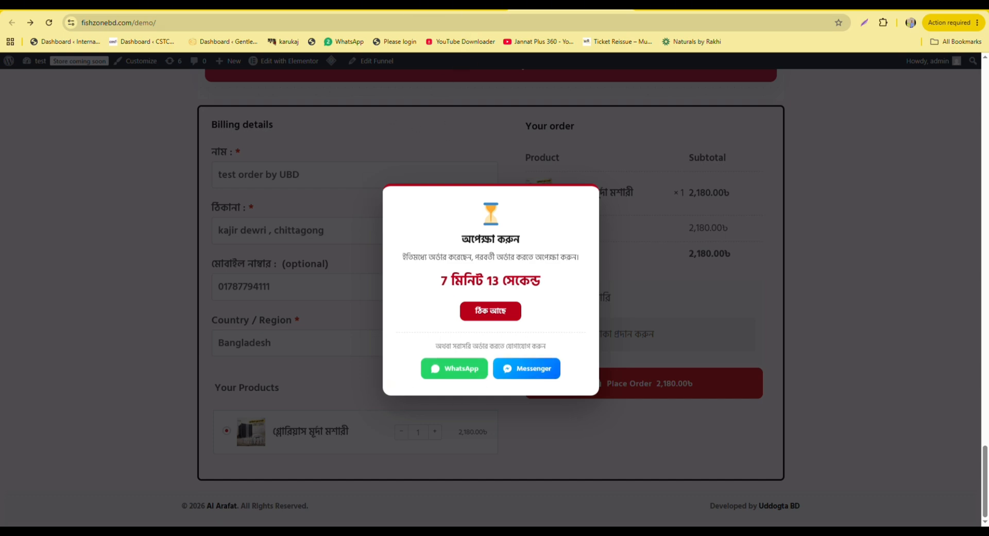
Return to the Courier Ratio settings, showing OTP Verification as the low-ratio action with COD-only enabled.
left_click(443, 4)
scroll(320, 205, "down", 1)
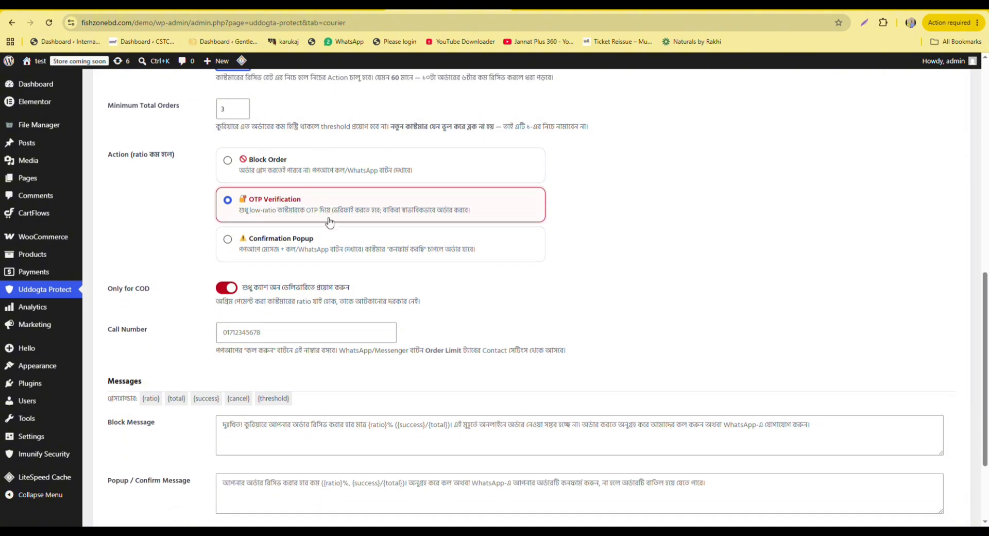
scroll(329, 214, "up", 1)
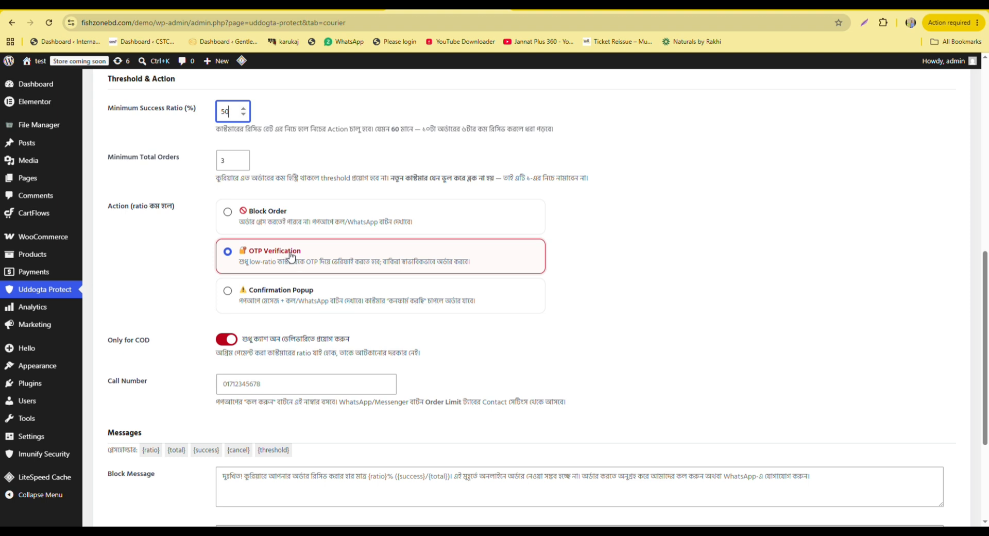
scroll(316, 227, "down", 1)
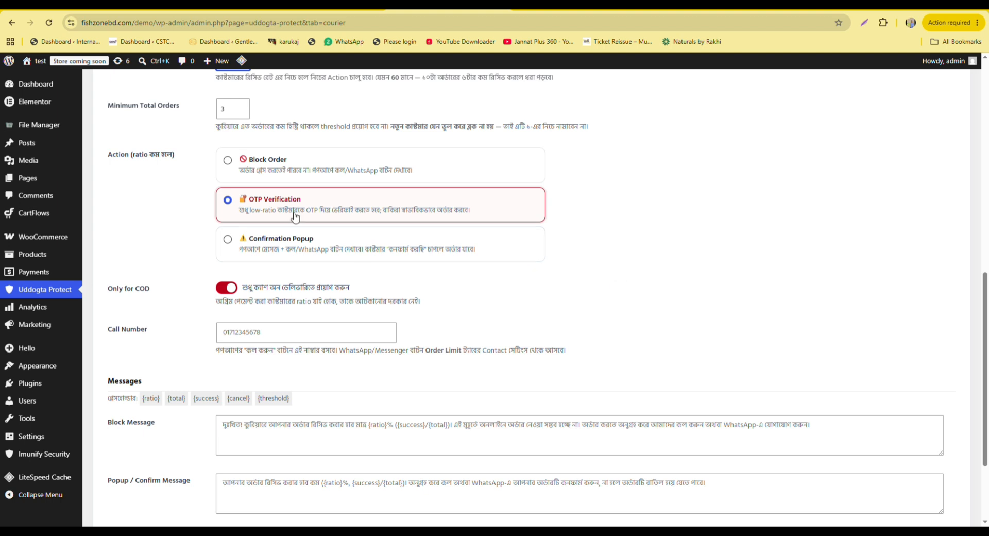
scroll(345, 193, "down", 2)
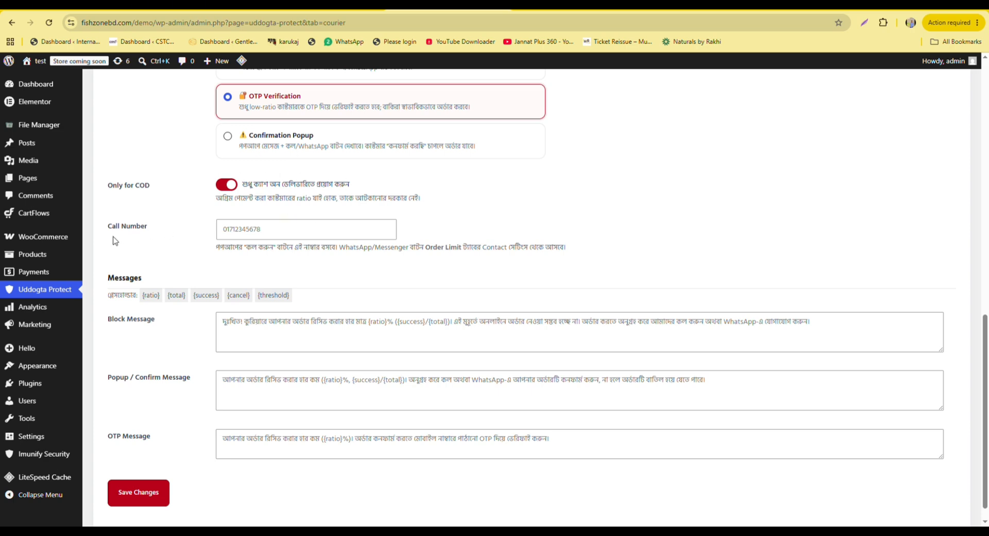
Select the Call Number field and scroll through the Uddogta Protect settings toward the License tab.
left_click(229, 233)
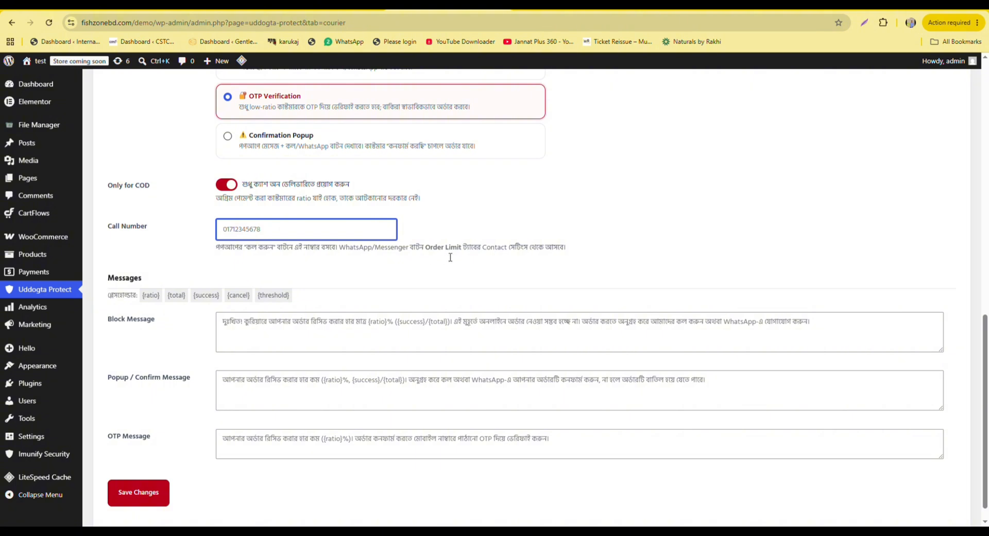
scroll(314, 169, "down", 1)
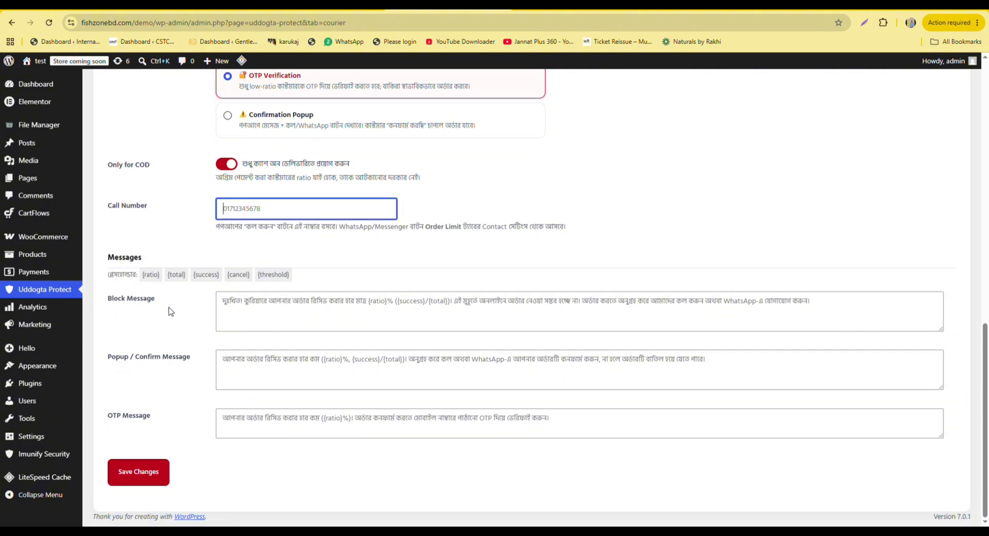
scroll(222, 306, "up", 4)
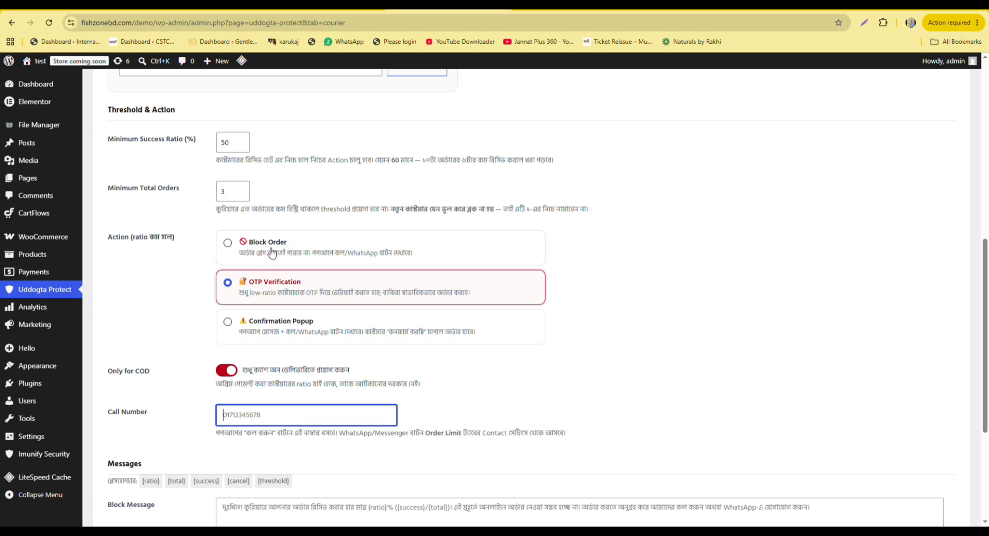
scroll(183, 253, "down", 4)
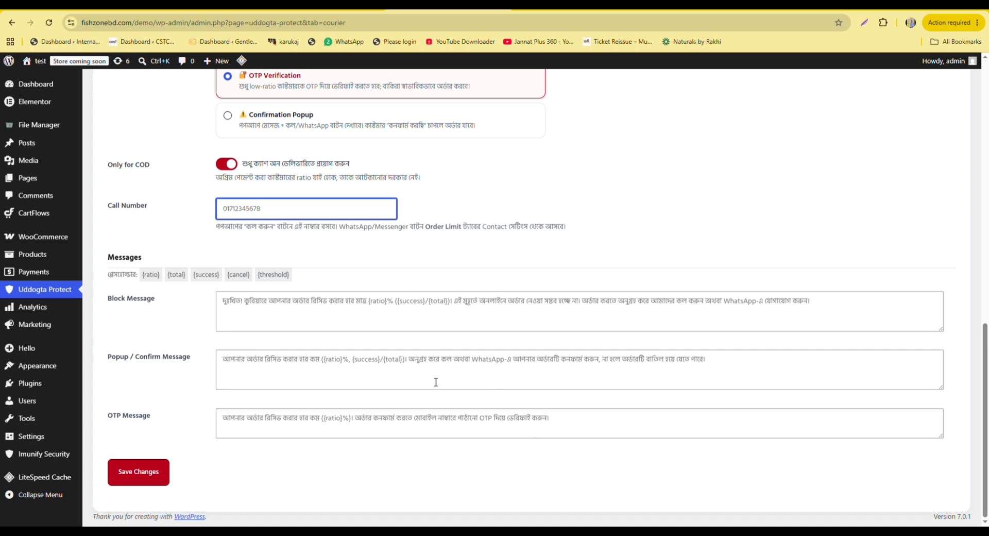
scroll(435, 381, "up", 3)
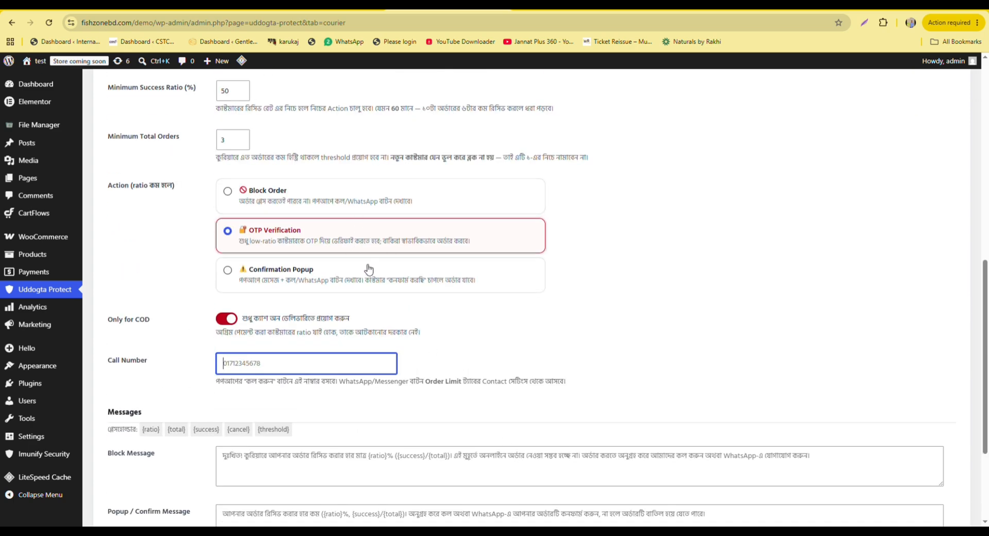
scroll(369, 269, "down", 3)
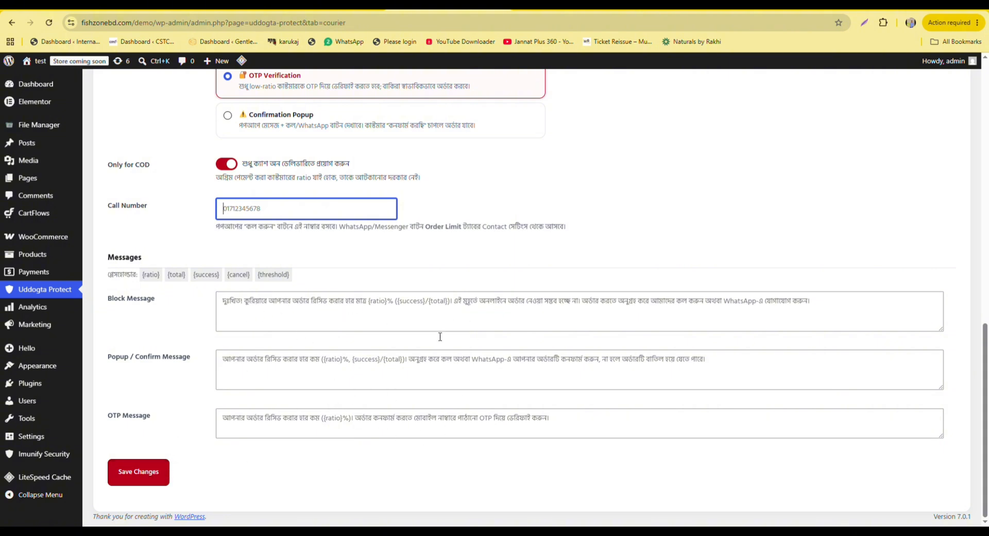
scroll(440, 336, "up", 8)
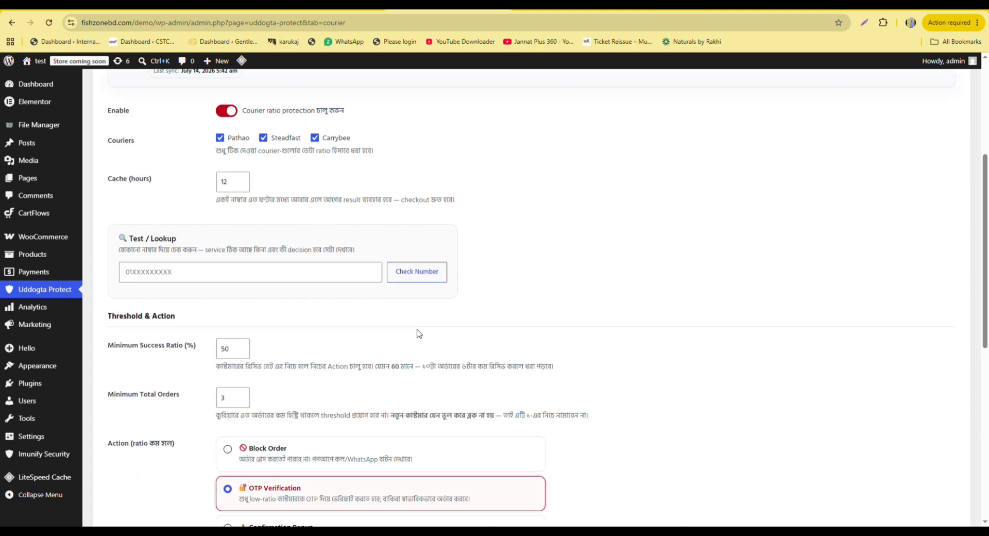
scroll(419, 333, "up", 4)
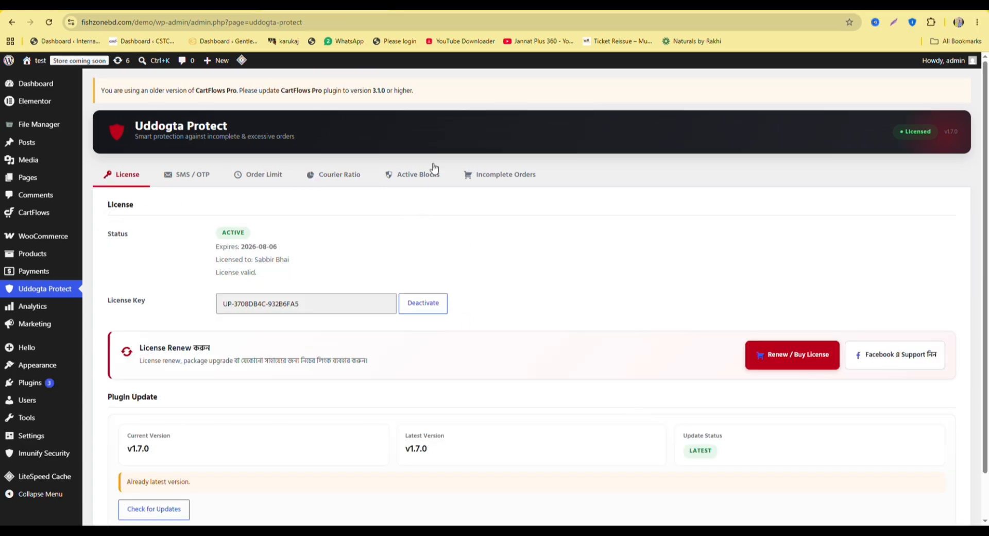
scroll(490, 150, "down", 1)
scroll(490, 150, "up", 1)
Check the SMS / OTP dashboard (checkout OTP enabled, 5 of 10 SMS left), then return to Courier Ratio.
left_click(198, 178)
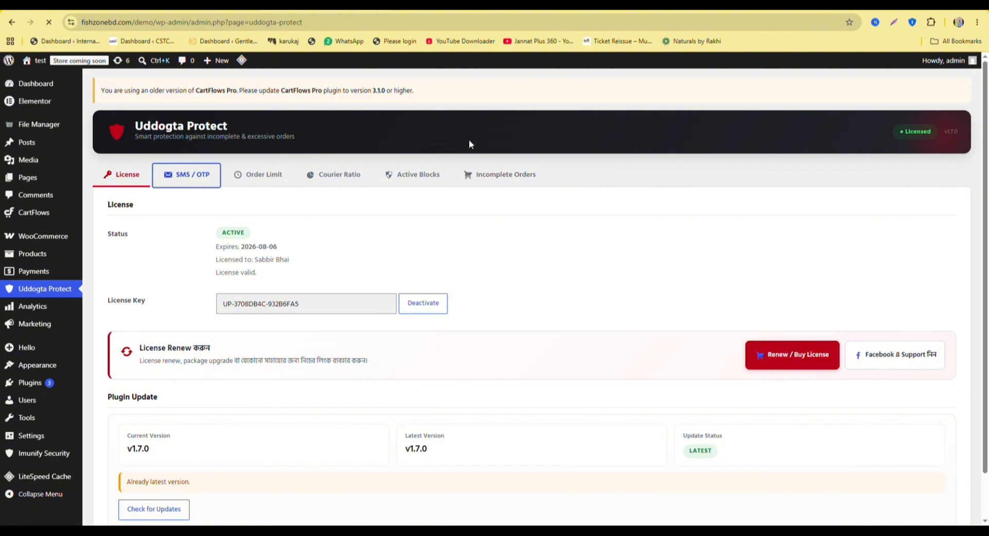
scroll(319, 191, "down", 2)
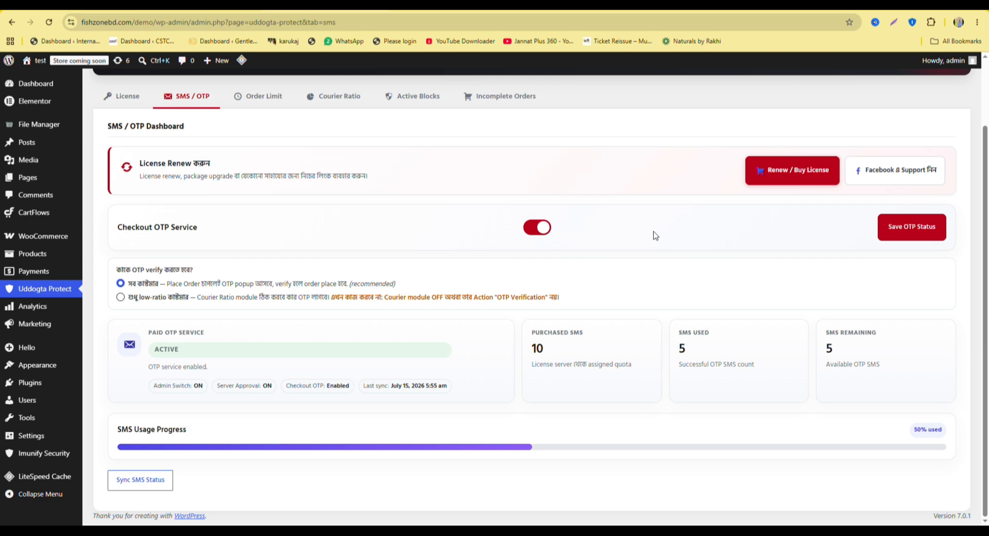
left_click(337, 100)
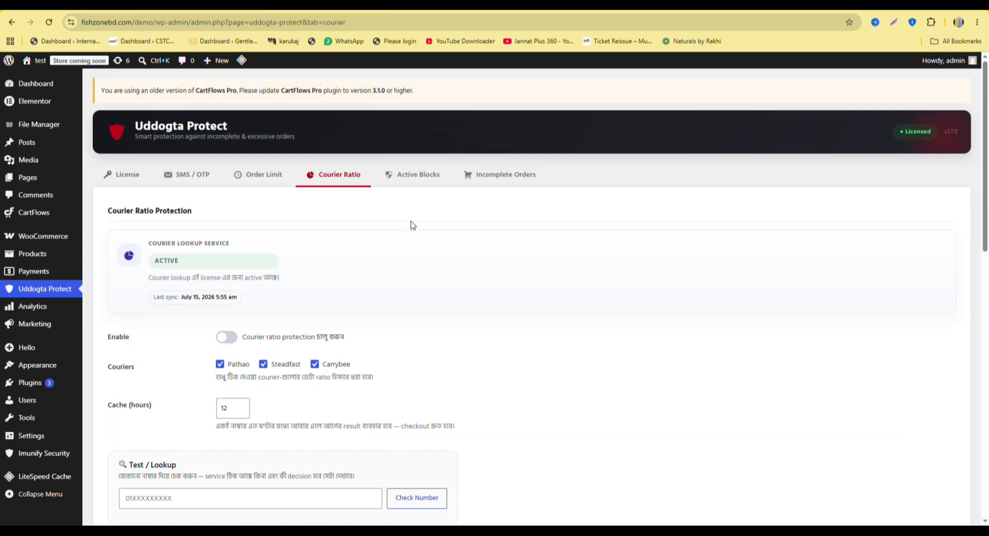
scroll(369, 221, "down", 7)
scroll(369, 222, "down", 1)
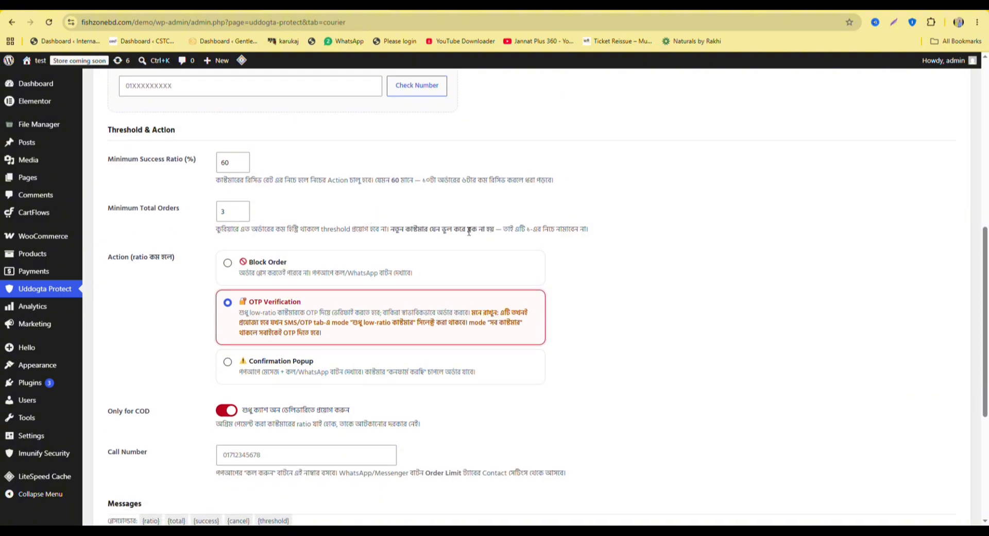
scroll(304, 222, "up", 5)
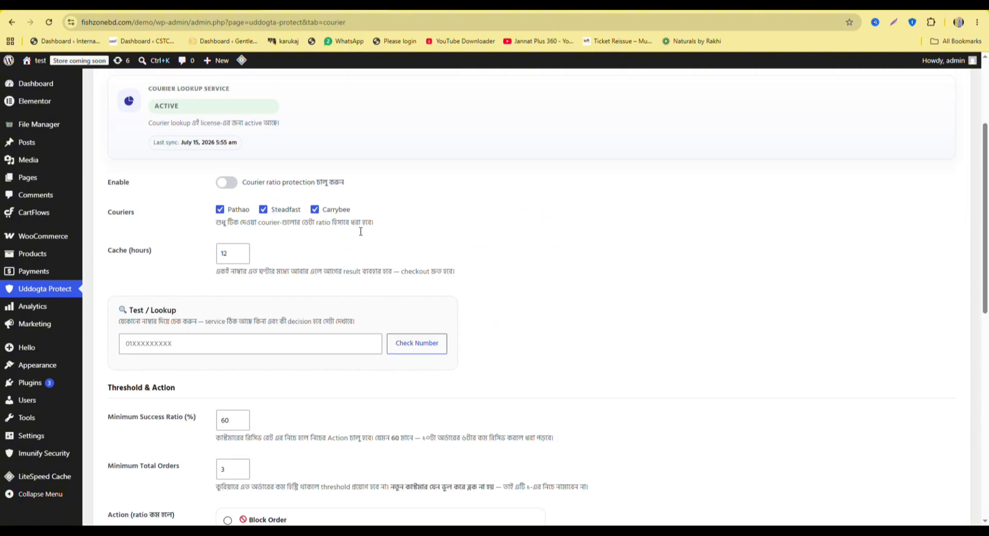
scroll(267, 248, "down", 3)
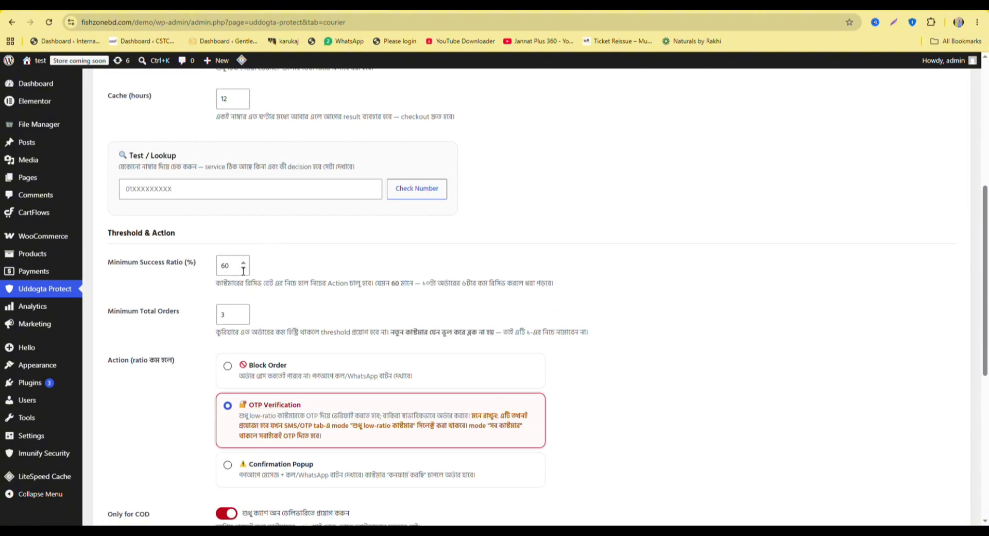
scroll(242, 270, "down", 3)
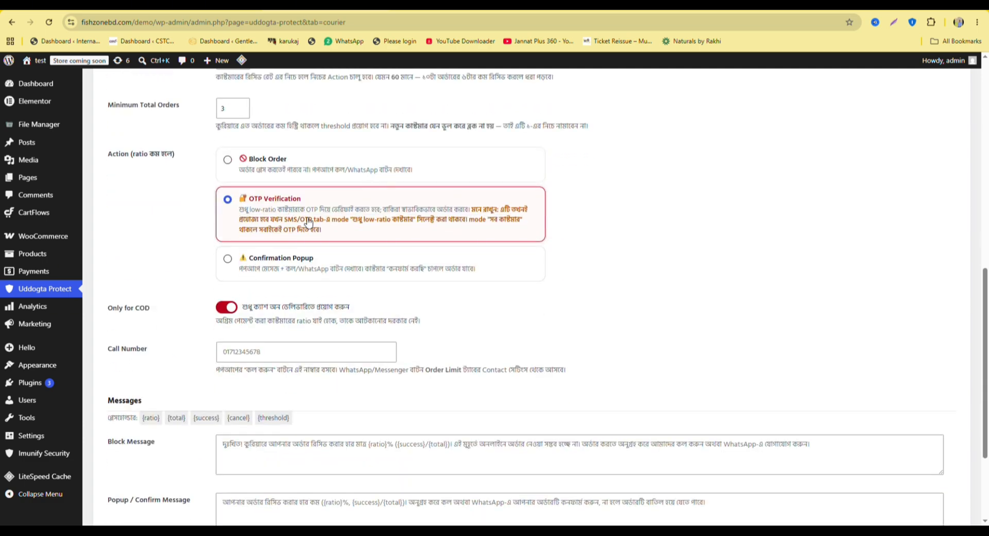
scroll(341, 254, "up", 1)
scroll(347, 288, "up", 4)
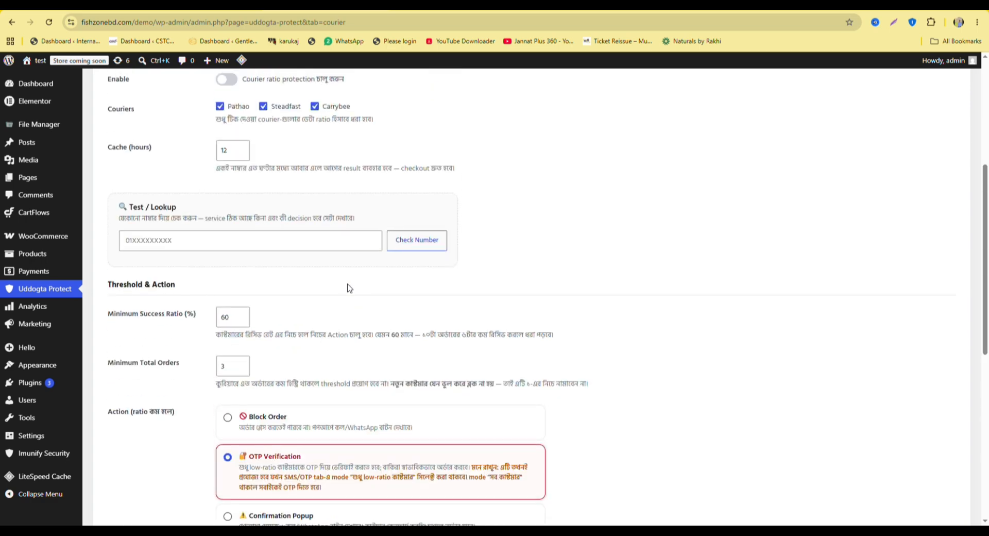
scroll(350, 286, "down", 2)
scroll(352, 288, "up", 8)
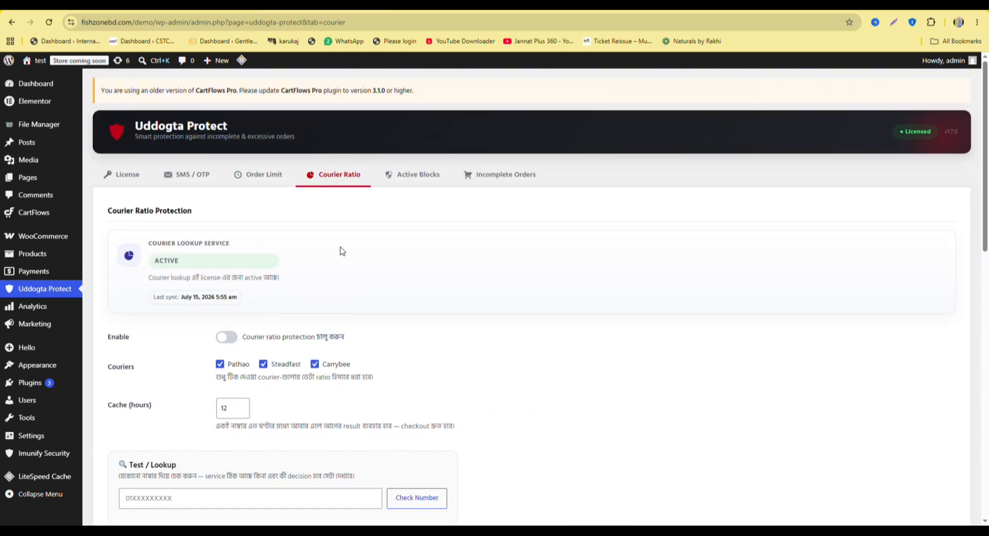
scroll(222, 213, "down", 1)
scroll(222, 213, "down", 8)
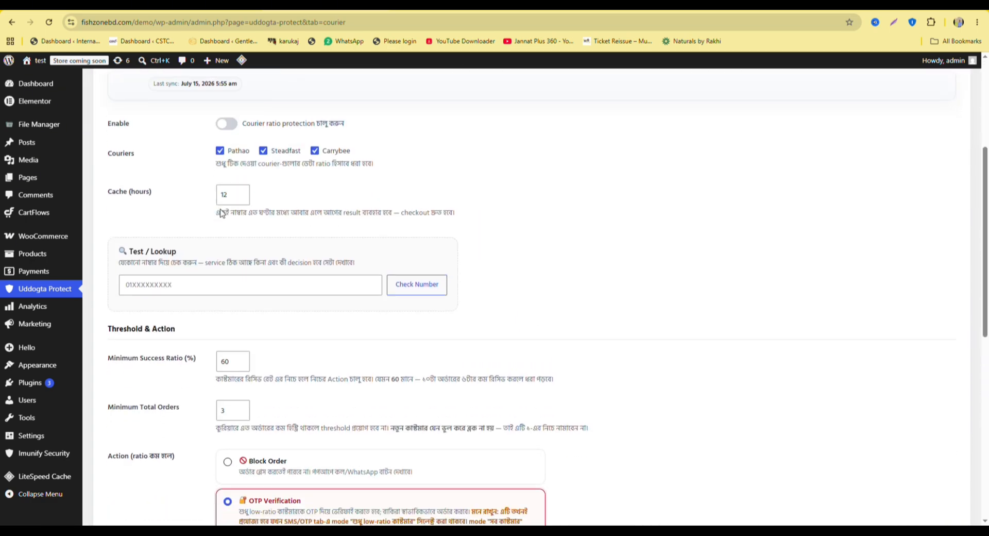
scroll(421, 310, "up", 6)
scroll(295, 264, "up", 2)
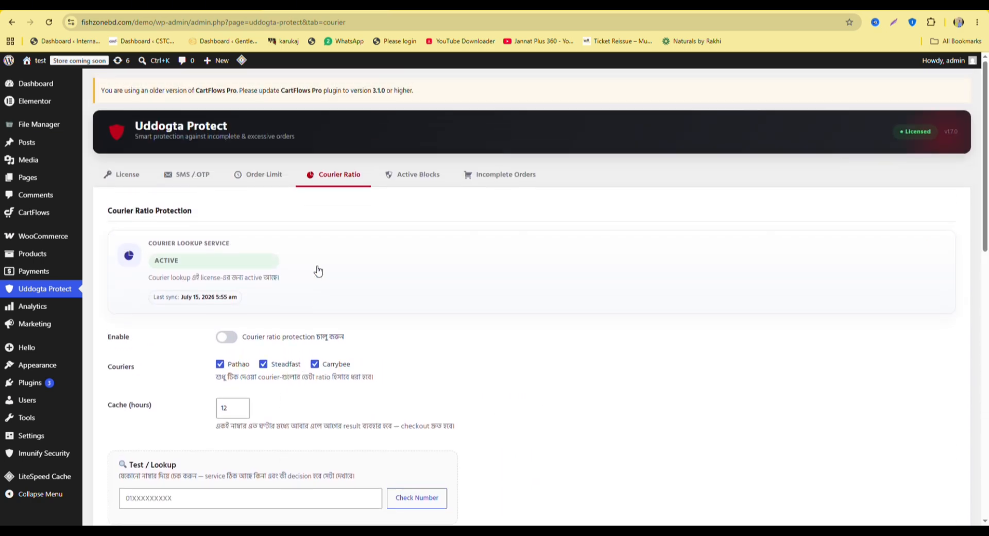
Show the SMS / OTP dashboard with checkout OTP for all customers and 5 of 10 SMS remaining.
left_click(196, 176)
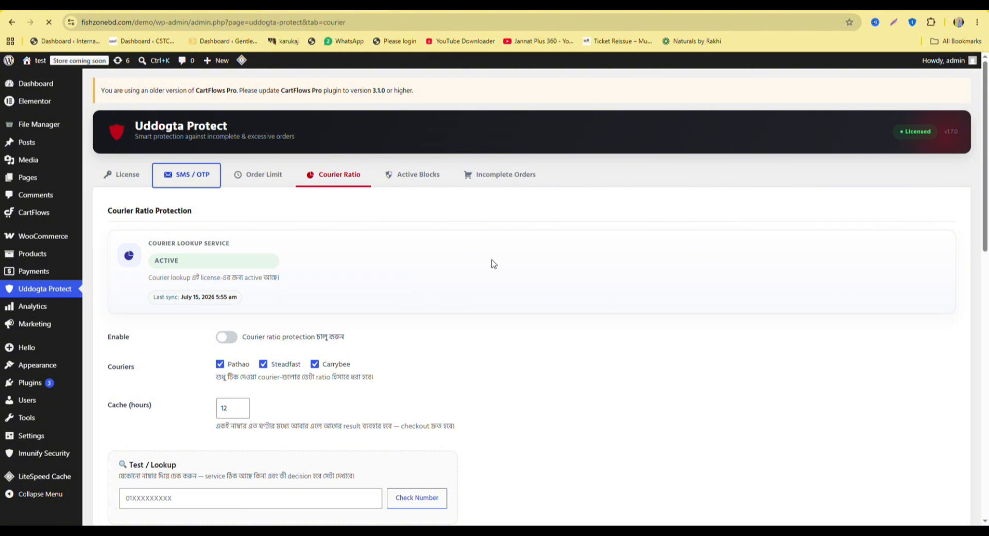
scroll(371, 233, "down", 2)
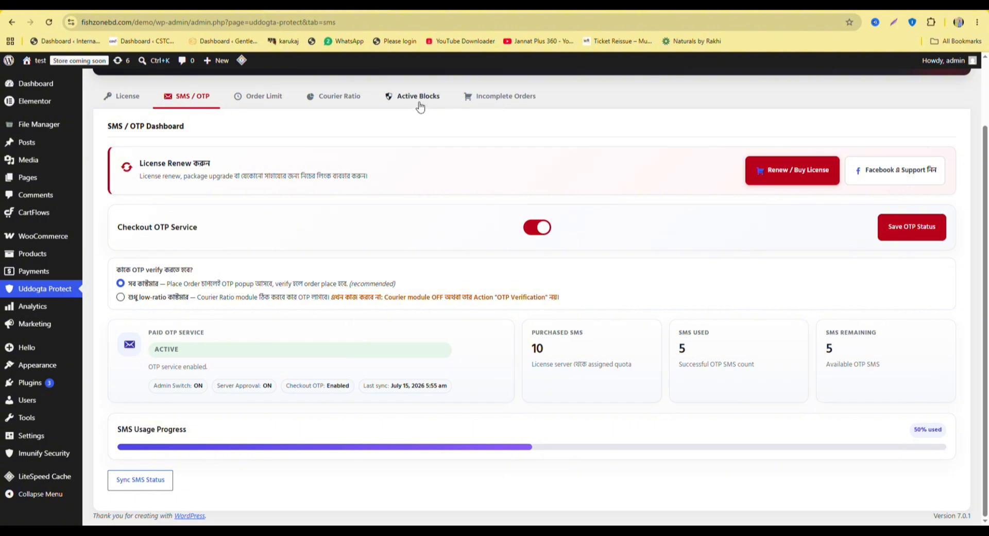
left_click(333, 97)
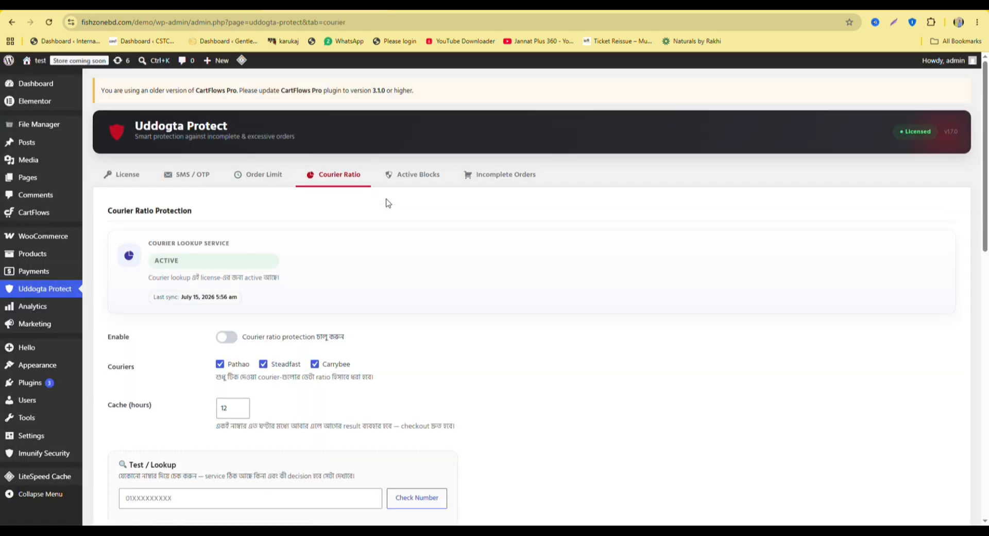
scroll(254, 245, "down", 2)
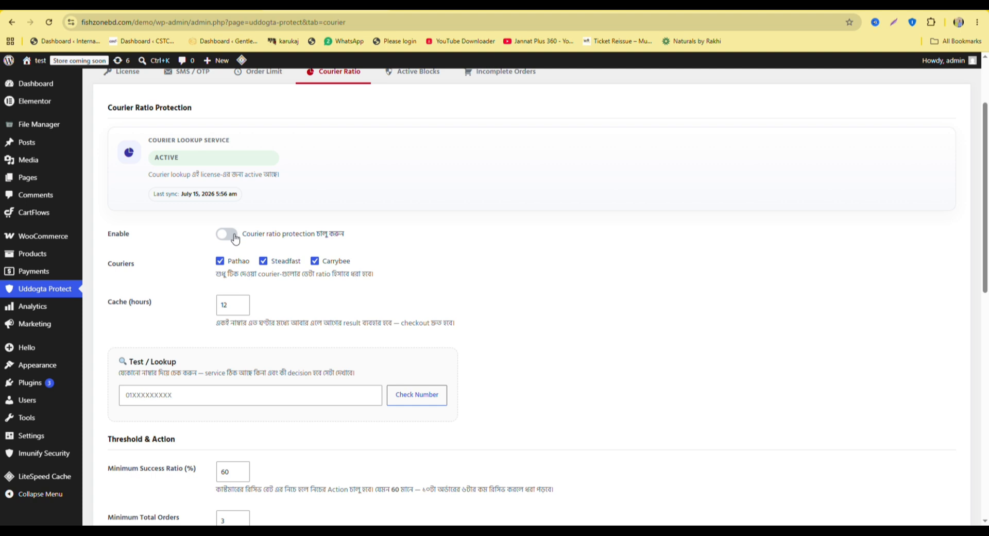
scroll(317, 241, "up", 2)
left_click(195, 177)
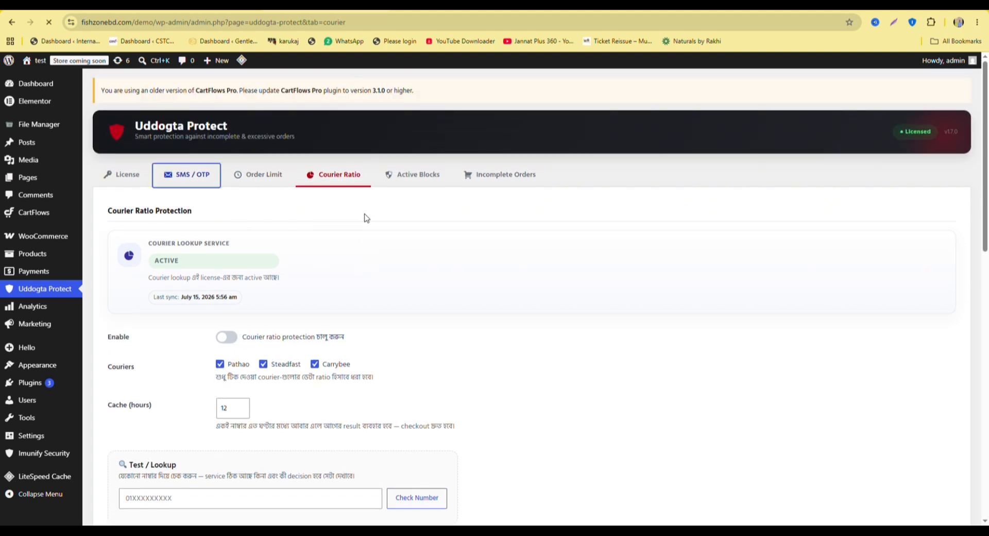
scroll(319, 227, "down", 2)
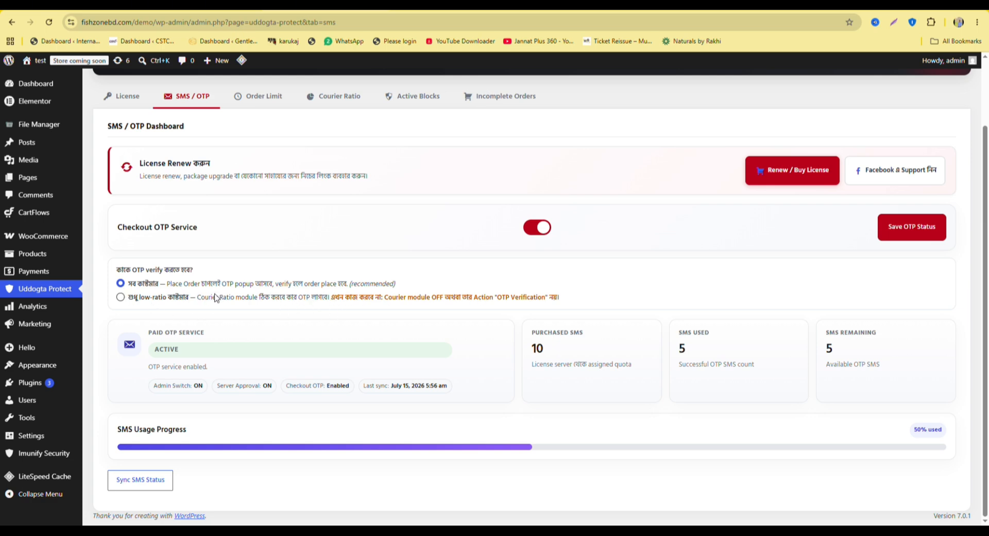
scroll(307, 318, "up", 2)
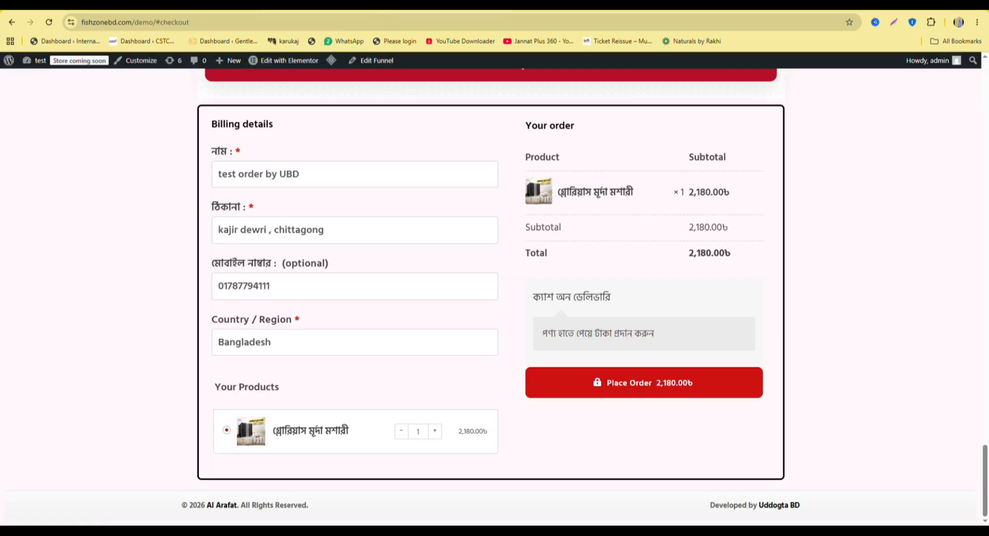
Place the cash-on-delivery test order from the storefront checkout page.
left_click(409, 11)
scroll(371, 312, "up", 1)
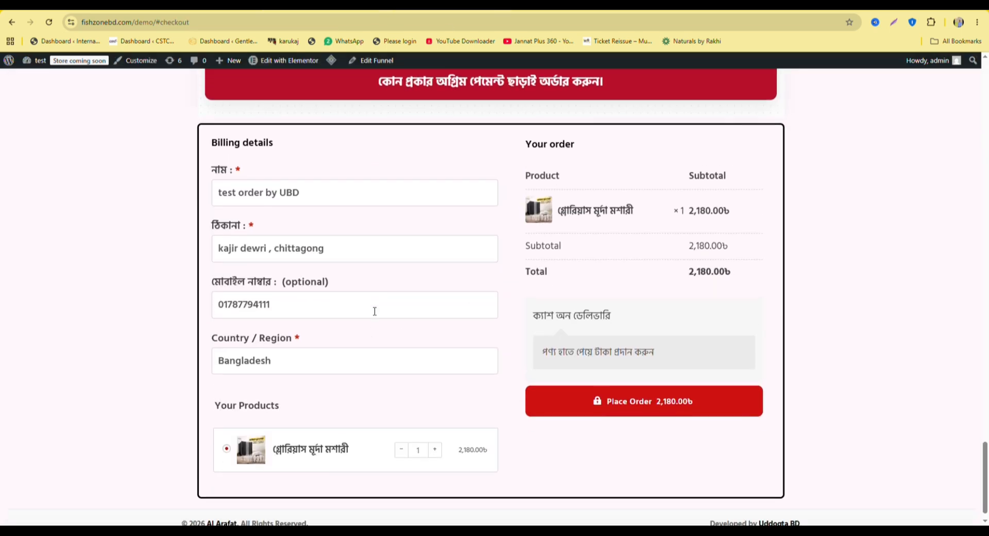
scroll(375, 309, "down", 1)
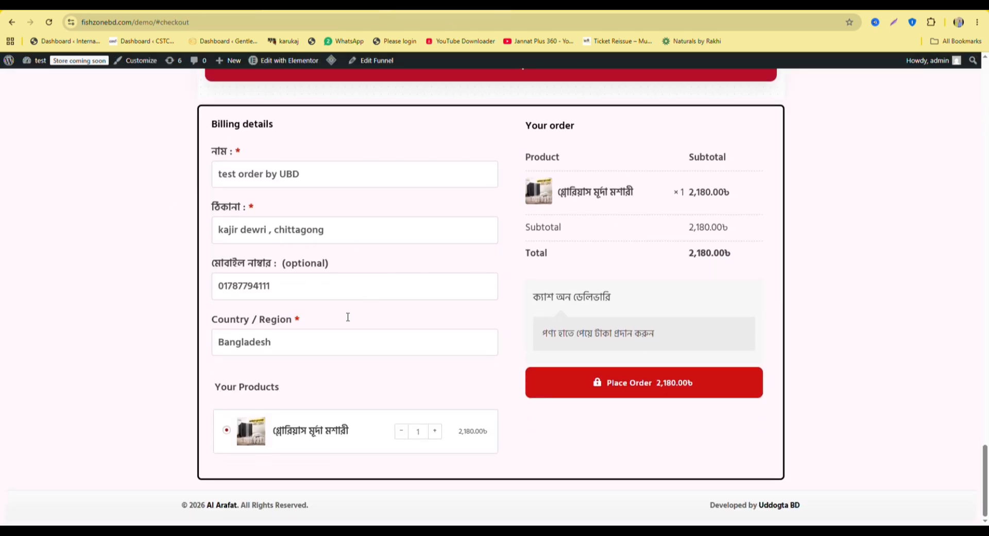
left_click(670, 384)
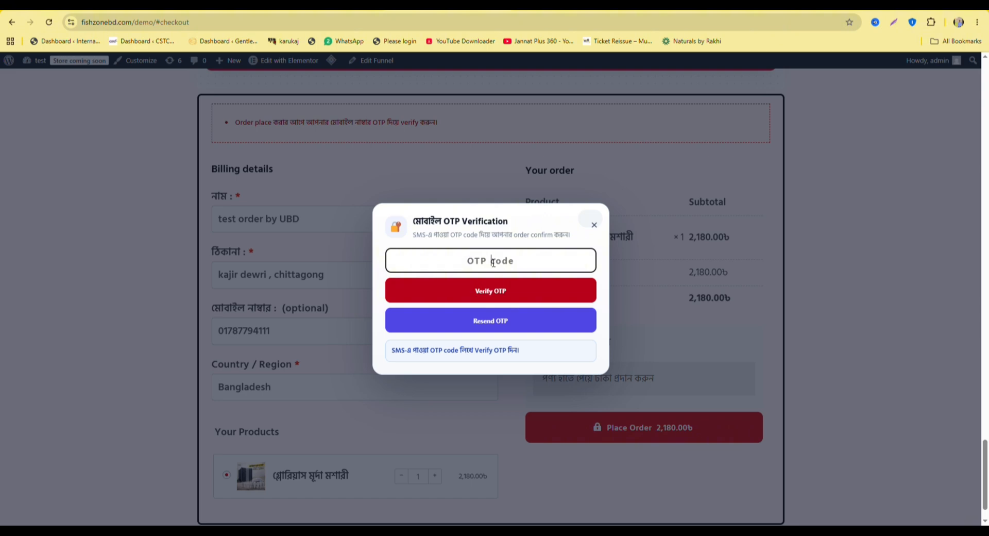
Enter the SMS verification code in the OTP popup and verify it to reach the thank-you page.
scroll(521, 289, "up", 2)
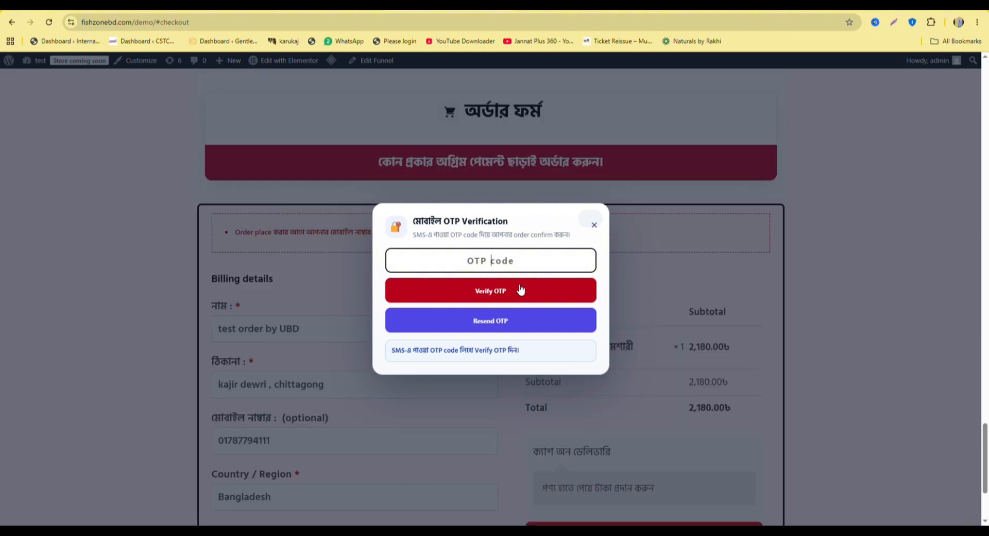
left_click(490, 292)
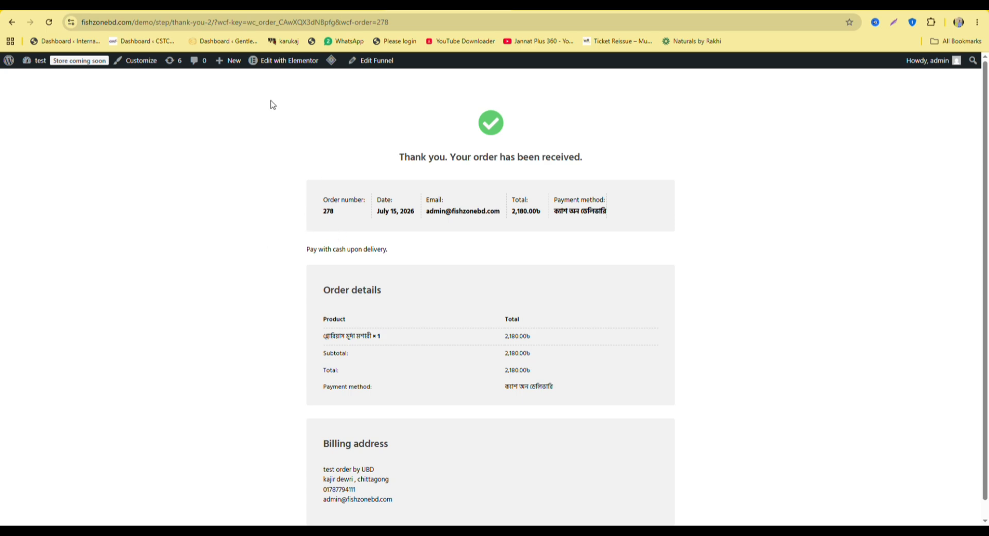
Go back to the admin's SMS / OTP dashboard, still showing 5 SMS used and 5 remaining.
left_click(12, 22)
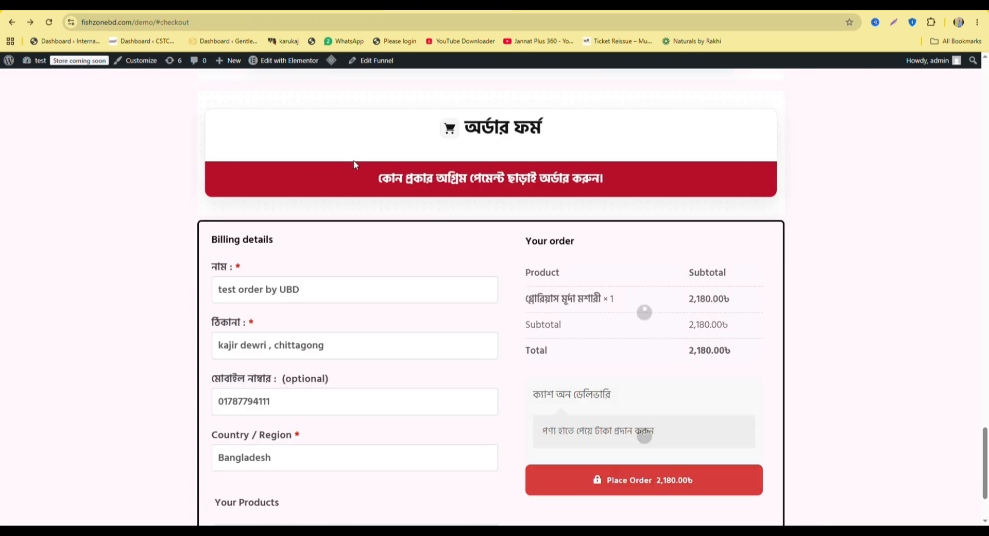
key("alt+Left")
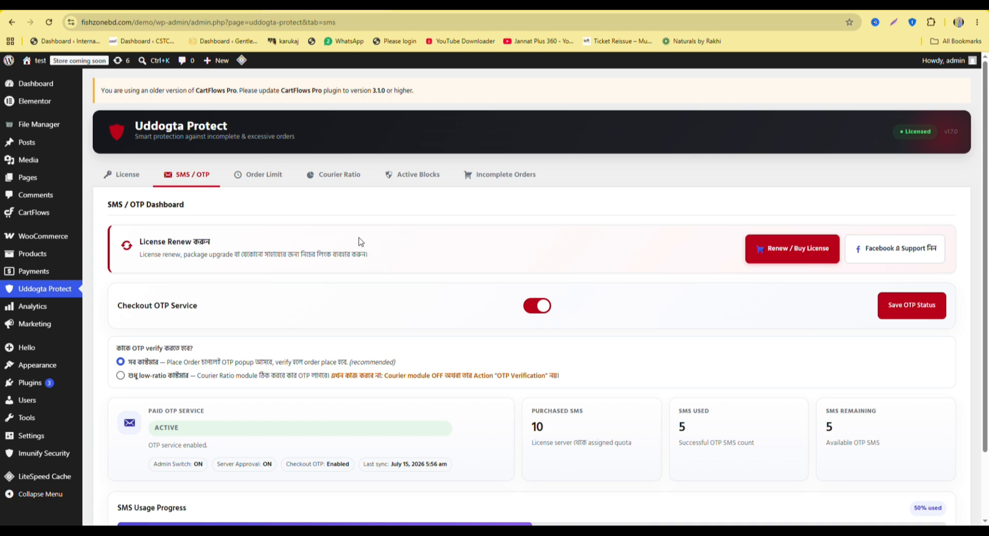
scroll(310, 240, "down", 3)
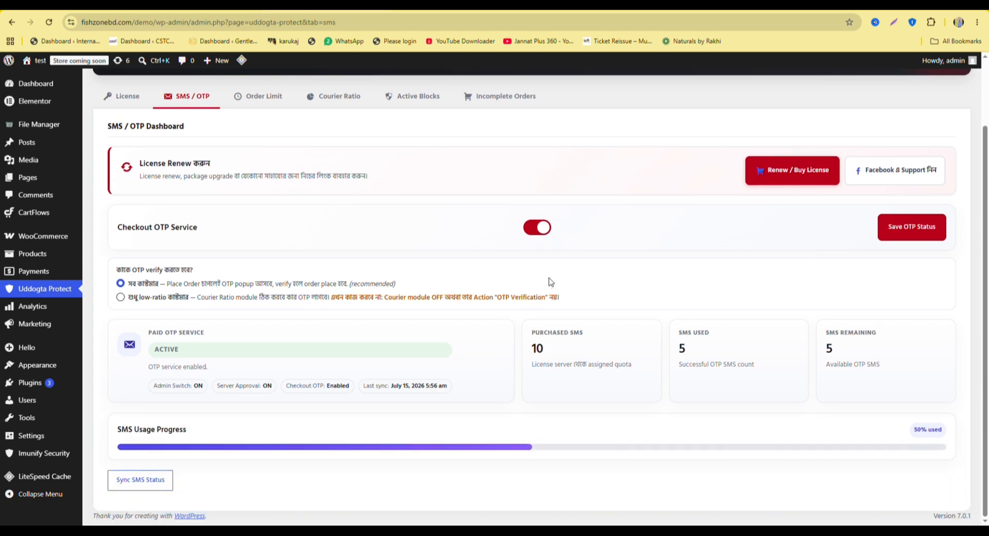
scroll(446, 228, "up", 1)
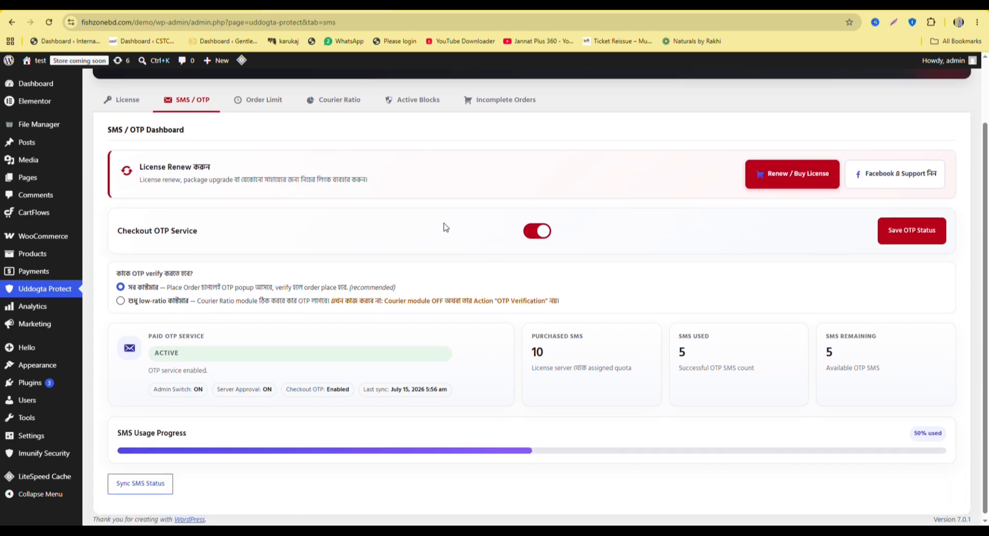
scroll(439, 218, "down", 2)
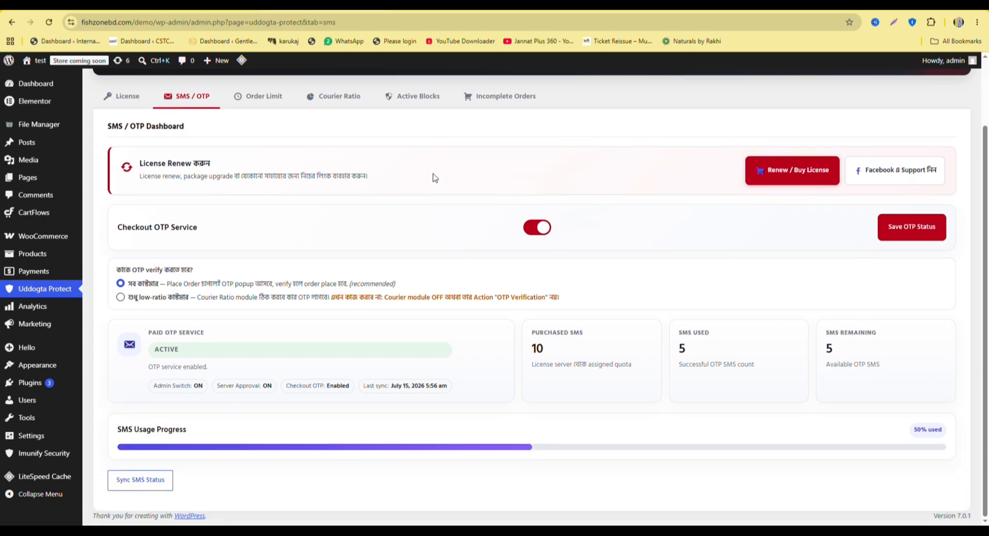